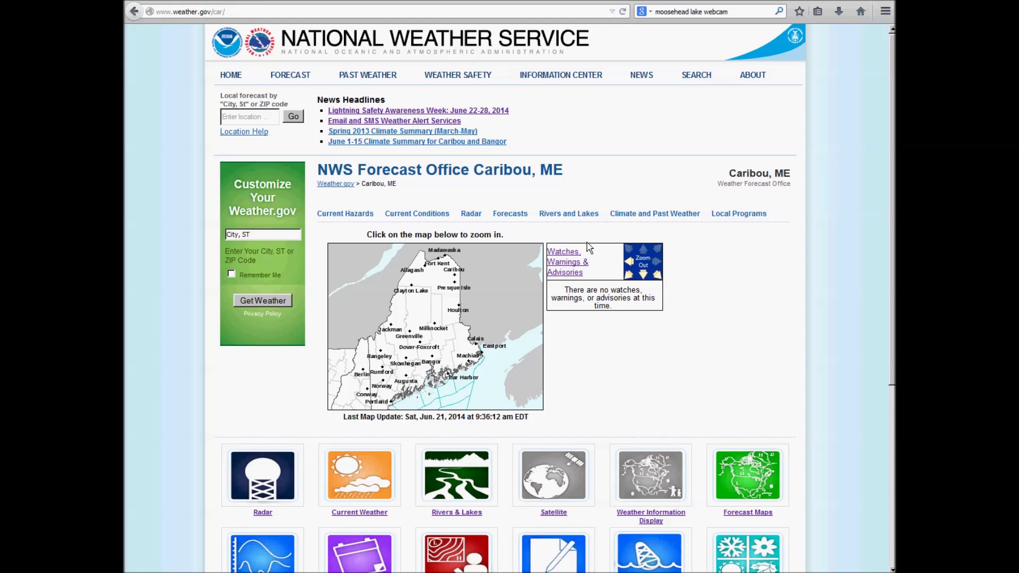
# Go to Past Observed Weather under the Climate and Past Weather menu
pyautogui.moveTo(644, 218)
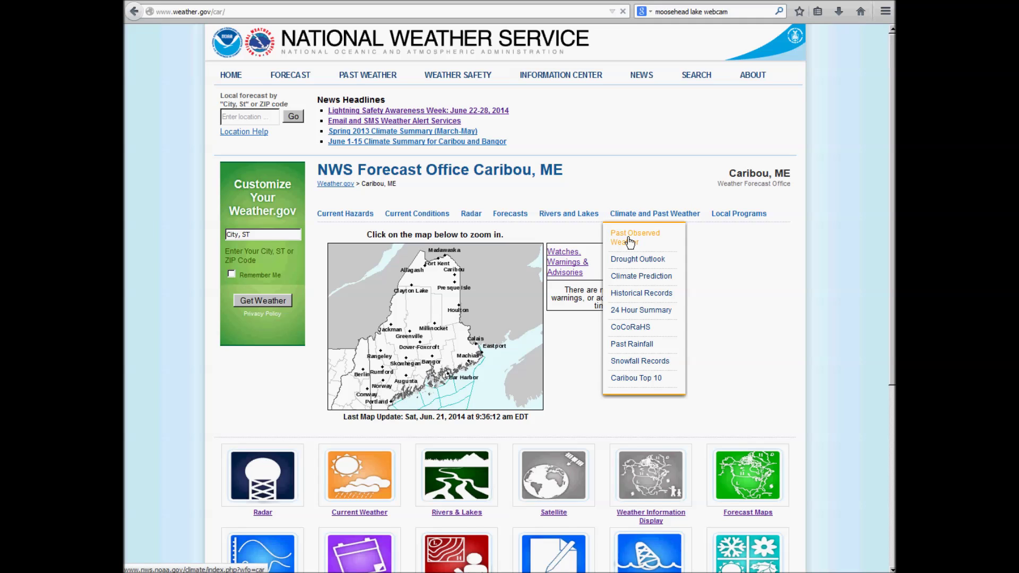
pyautogui.click(629, 242)
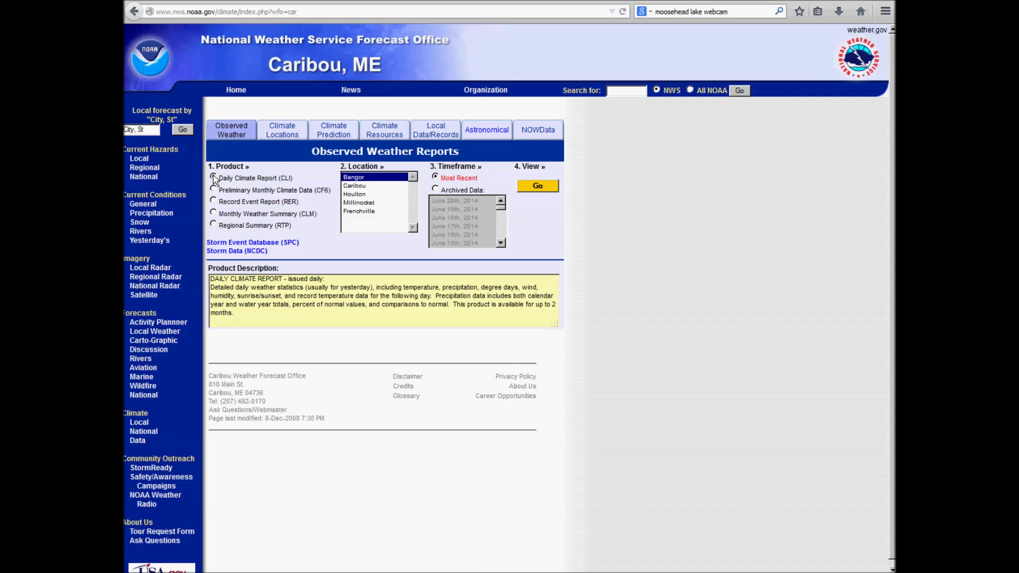
# Open the Daily Climate Report (CLI) for Caribou and enlarge the report window
pyautogui.moveTo(229, 180); pyautogui.dragTo(300, 181)
pyautogui.click(300, 180)
pyautogui.moveTo(366, 195); pyautogui.dragTo(367, 215)
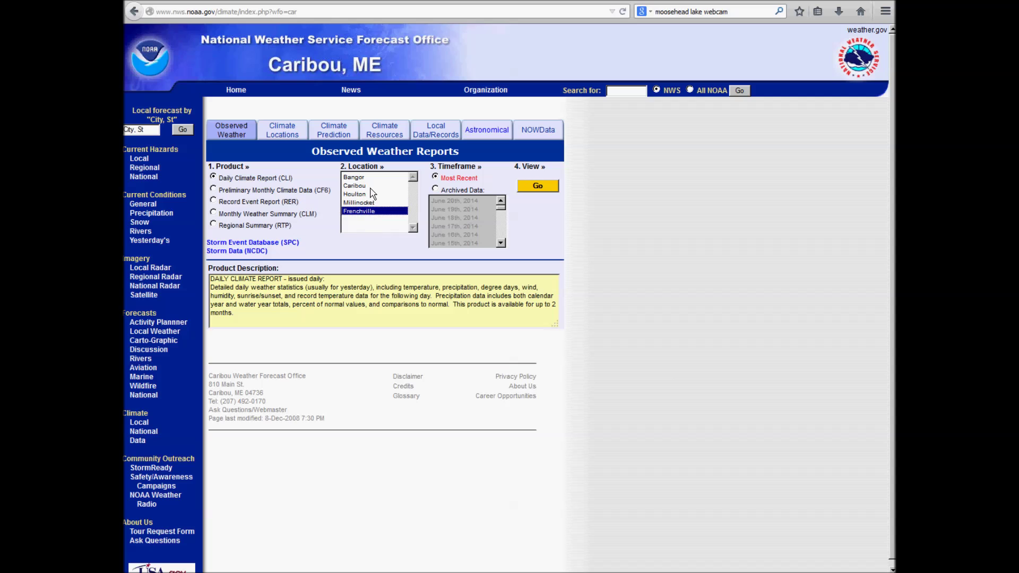
pyautogui.click(371, 187)
pyautogui.click(536, 186)
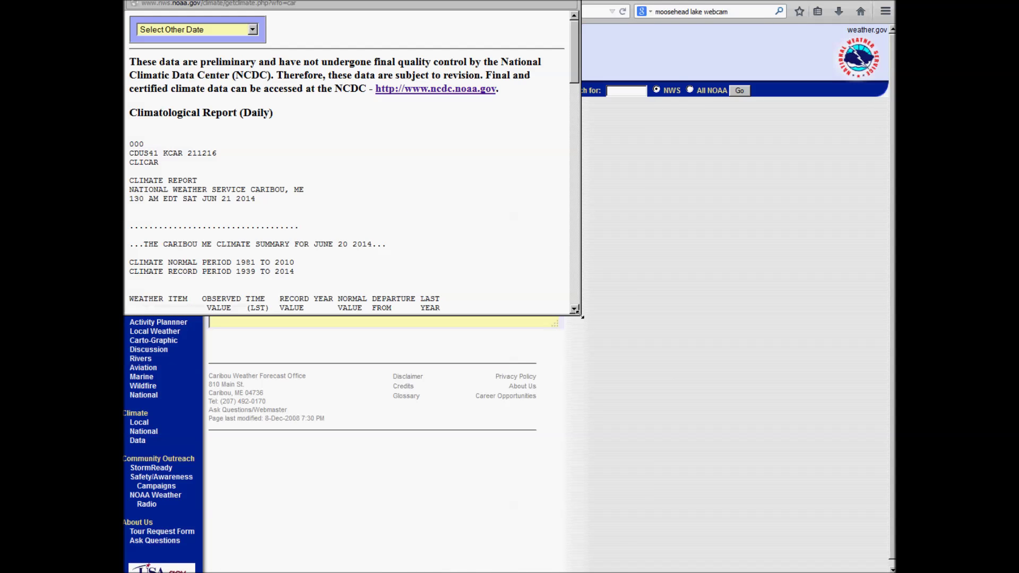
pyautogui.moveTo(582, 317); pyautogui.dragTo(726, 506)
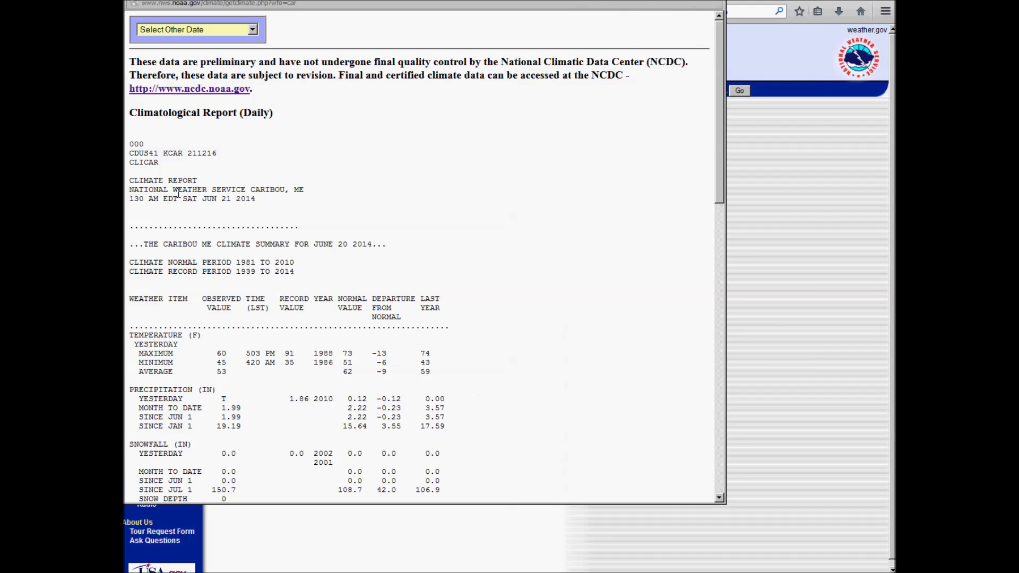
# Review the report's issue time, covered date, max 60 vs normals 73/51, and trace precipitation
pyautogui.moveTo(128, 199); pyautogui.dragTo(262, 210)
pyautogui.click(263, 210)
pyautogui.moveTo(302, 244); pyautogui.dragTo(373, 243)
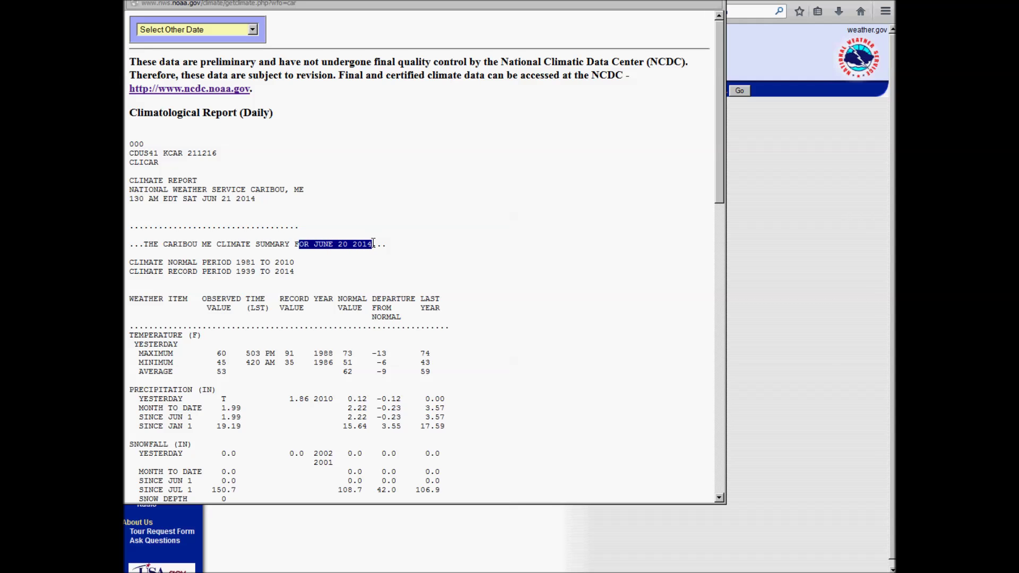
pyautogui.click(373, 242)
pyautogui.scroll(-4, 361, 276)
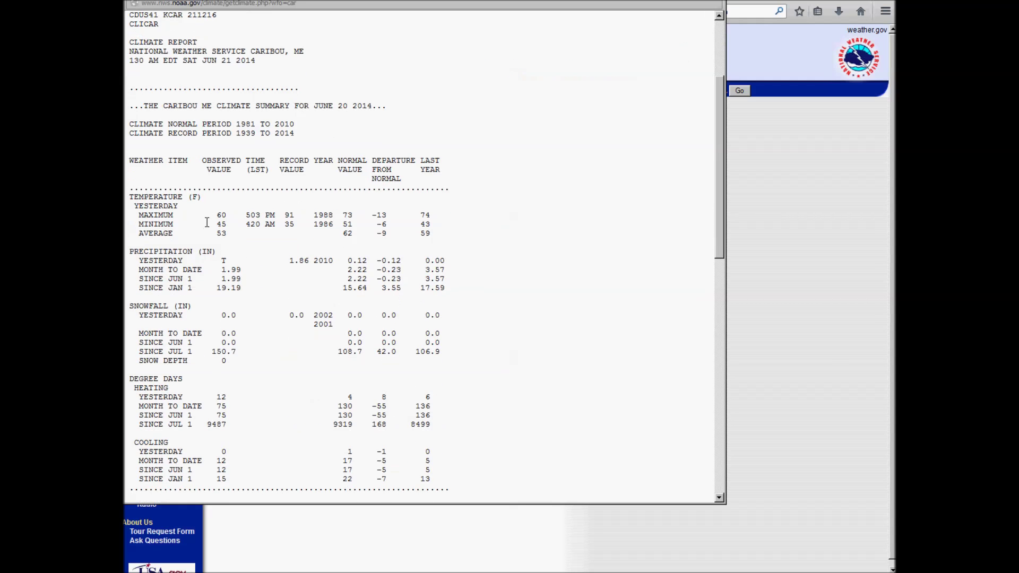
pyautogui.moveTo(212, 215); pyautogui.dragTo(231, 224)
pyautogui.moveTo(345, 218); pyautogui.dragTo(387, 214)
pyautogui.click(375, 214)
pyautogui.moveTo(372, 224)
pyautogui.mouseDown()
pyautogui.moveTo(137, 216)
pyautogui.moveTo(387, 224)
pyautogui.mouseUp()
pyautogui.click(408, 227)
pyautogui.moveTo(215, 260); pyautogui.dragTo(251, 271)
pyautogui.moveTo(348, 270); pyautogui.dragTo(403, 272)
pyautogui.click(384, 279)
# Scroll down to the record high of 92 and the 4-inch soil temperatures
pyautogui.scroll(-9, 258, 369)
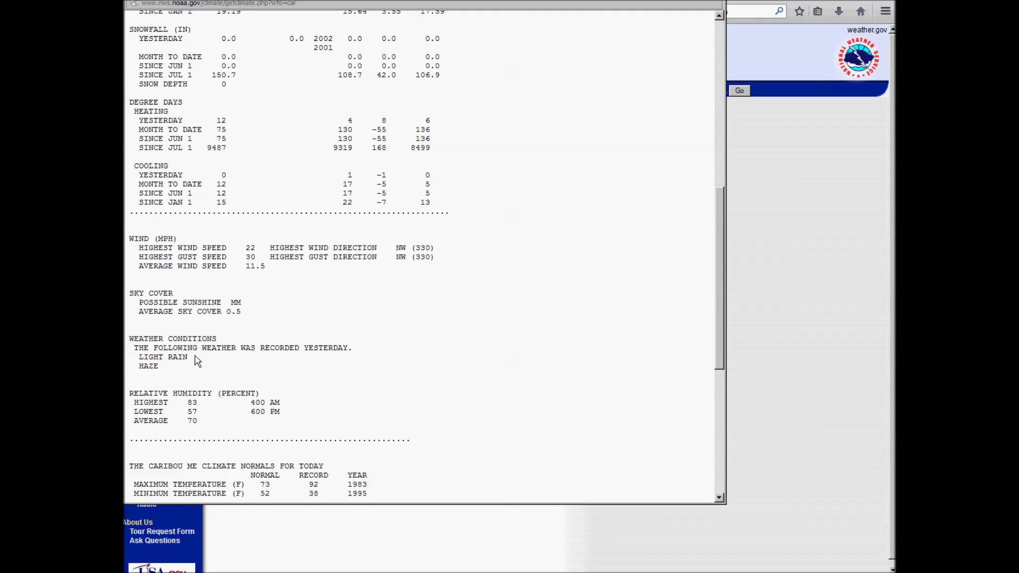
pyautogui.scroll(-5, 197, 361)
pyautogui.scroll(-5, 250, 353)
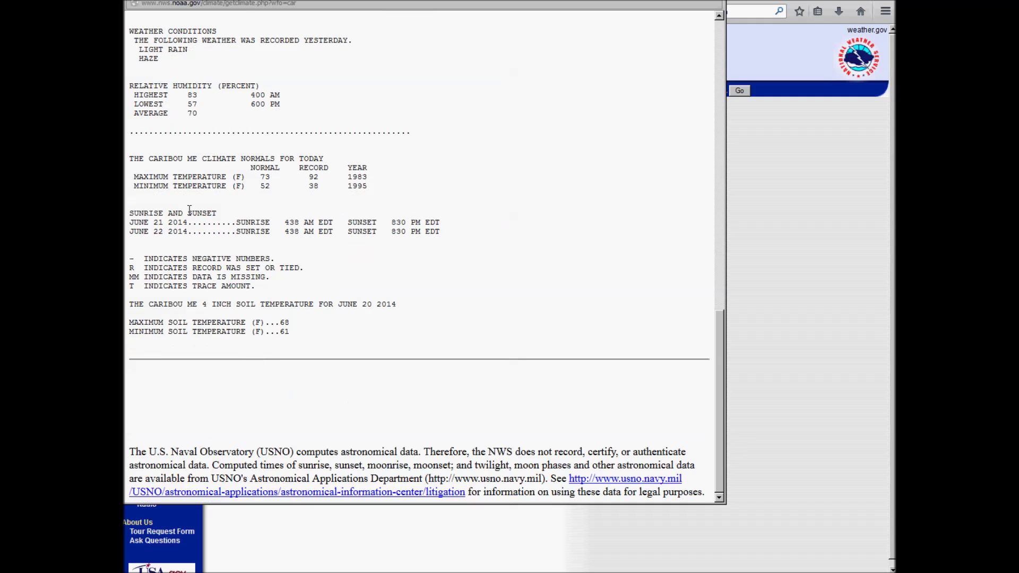
pyautogui.doubleClick(316, 177)
pyautogui.click(321, 180)
pyautogui.moveTo(329, 345); pyautogui.dragTo(127, 304)
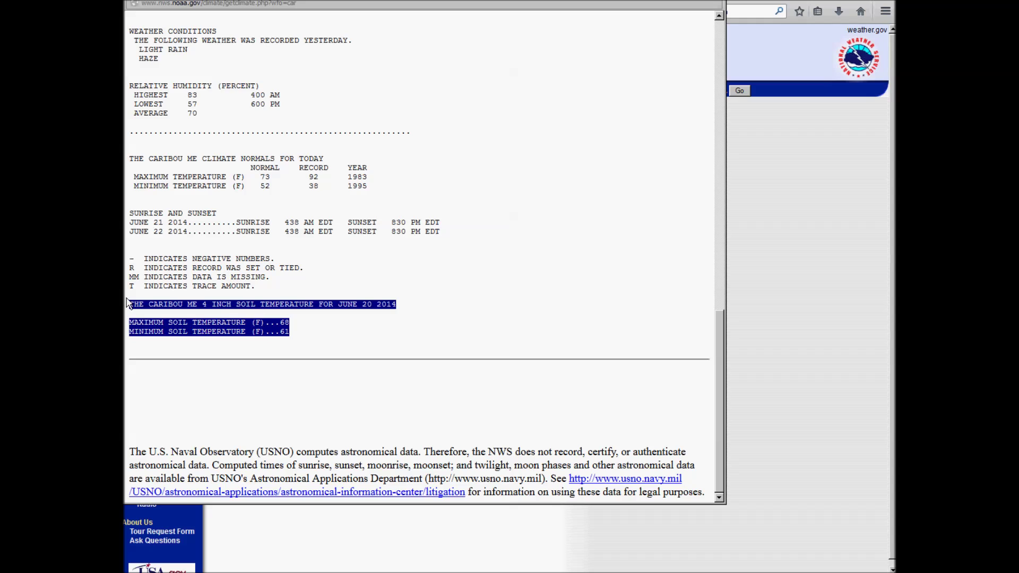
pyautogui.click(282, 317)
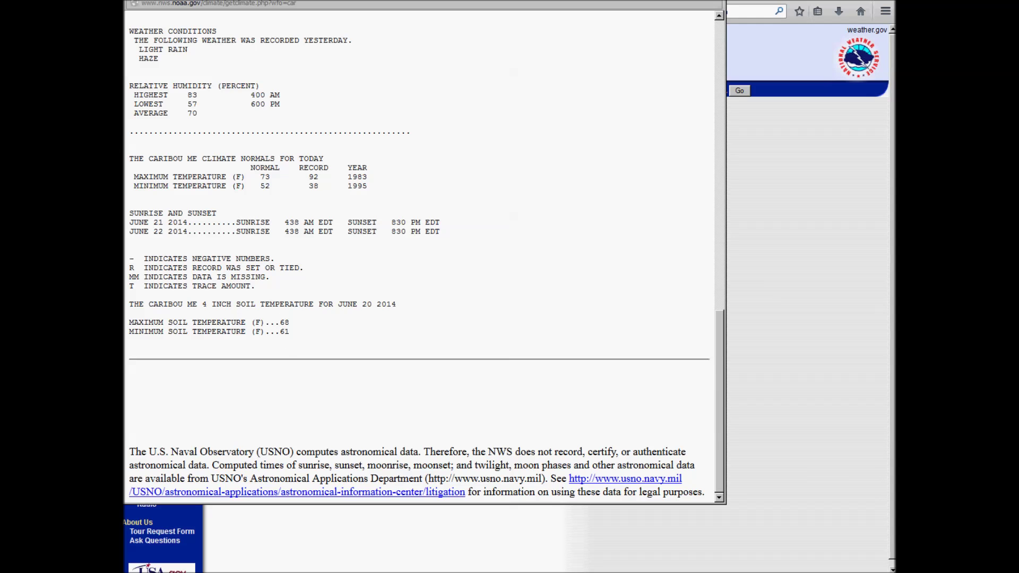
# Close the Caribou report, then request the CF6 product for Bangor
pyautogui.click(731, 62)
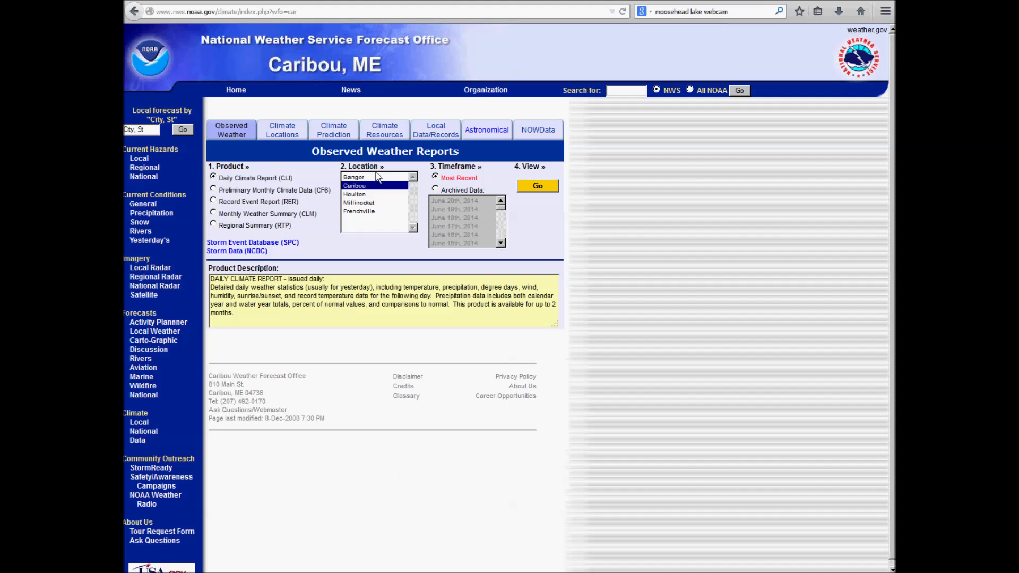
pyautogui.click(436, 189)
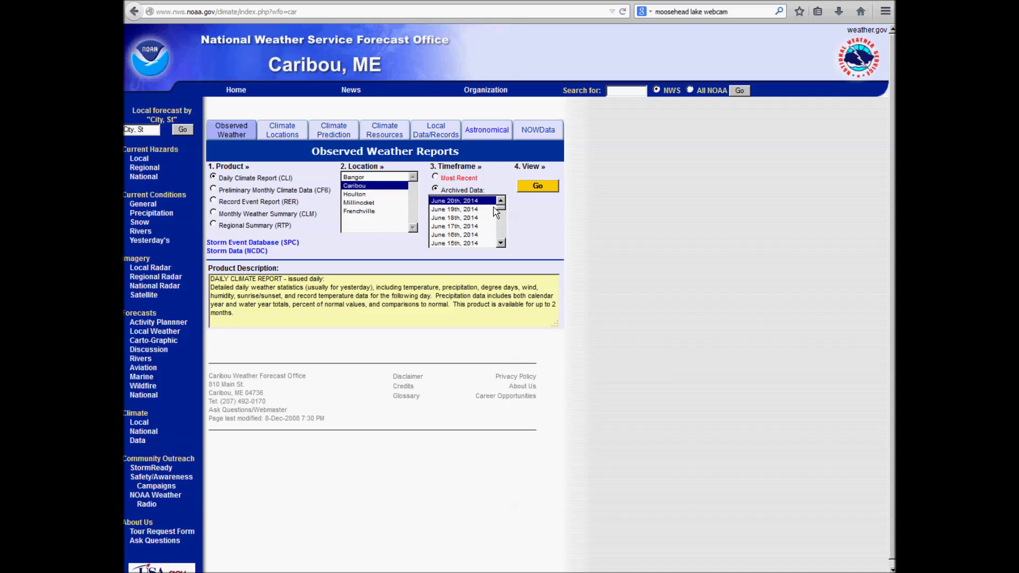
pyautogui.moveTo(502, 212)
pyautogui.mouseDown()
pyautogui.moveTo(506, 249)
pyautogui.moveTo(507, 204)
pyautogui.mouseUp()
pyautogui.click(213, 189)
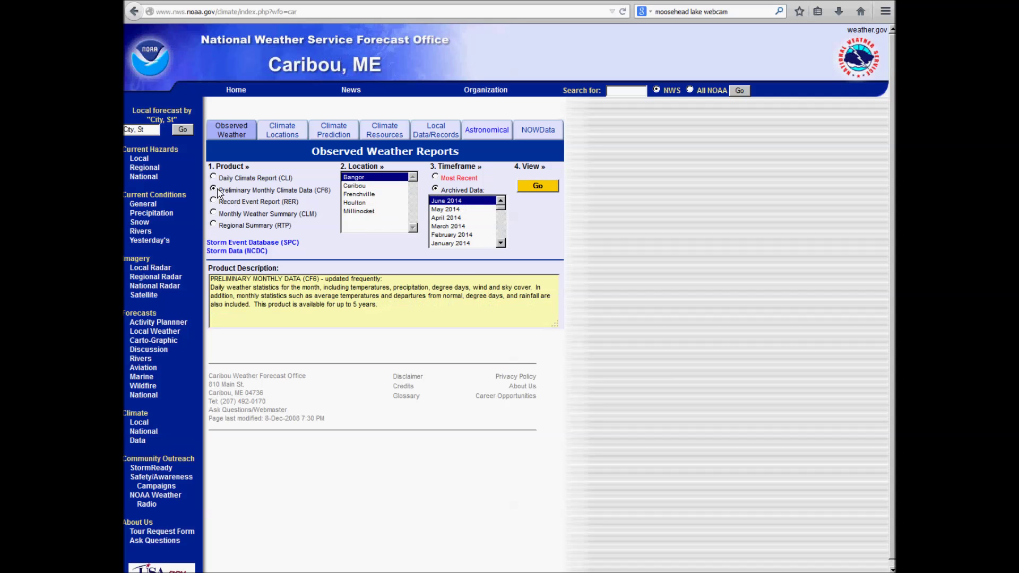
pyautogui.click(368, 179)
pyautogui.click(537, 186)
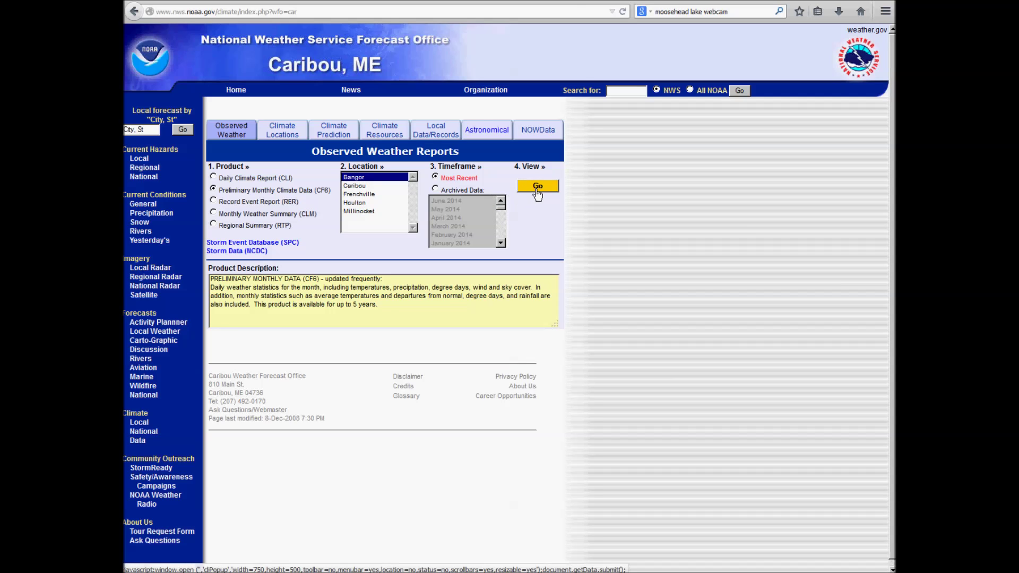
pyautogui.scroll(-5, 434, 208)
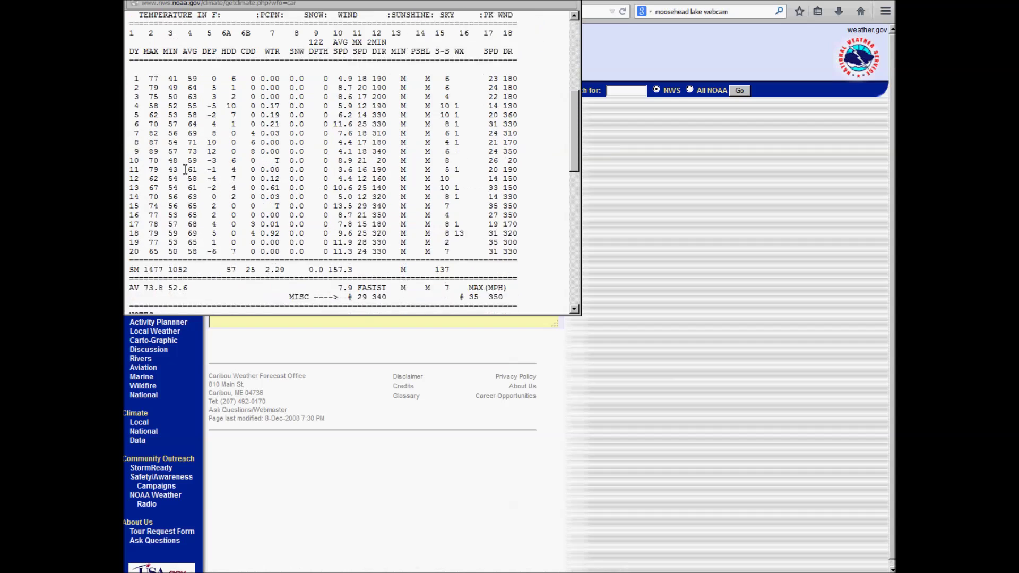
pyautogui.moveTo(135, 65); pyautogui.dragTo(140, 67)
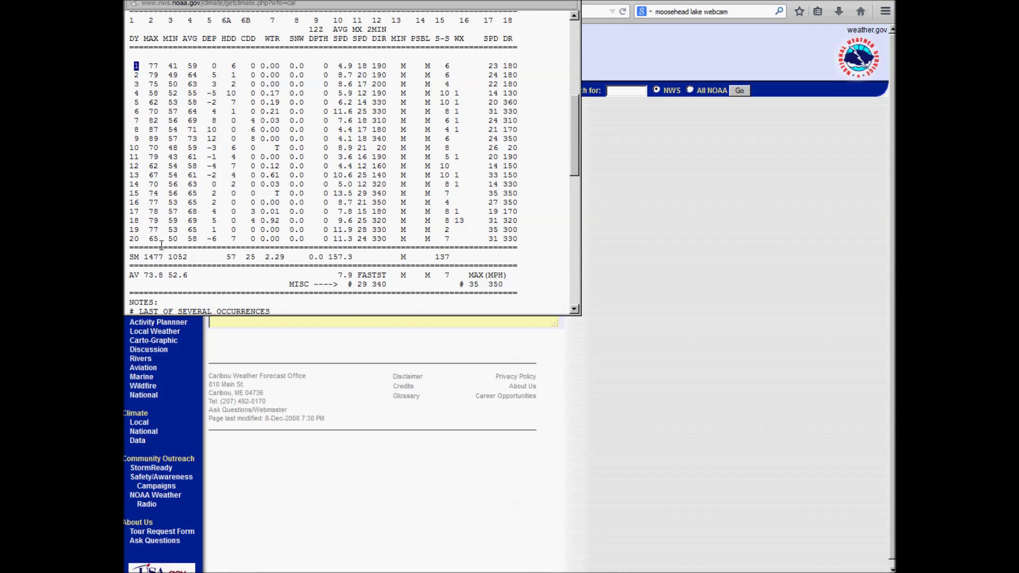
pyautogui.moveTo(134, 238); pyautogui.dragTo(146, 239)
pyautogui.scroll(-10, 311, 231)
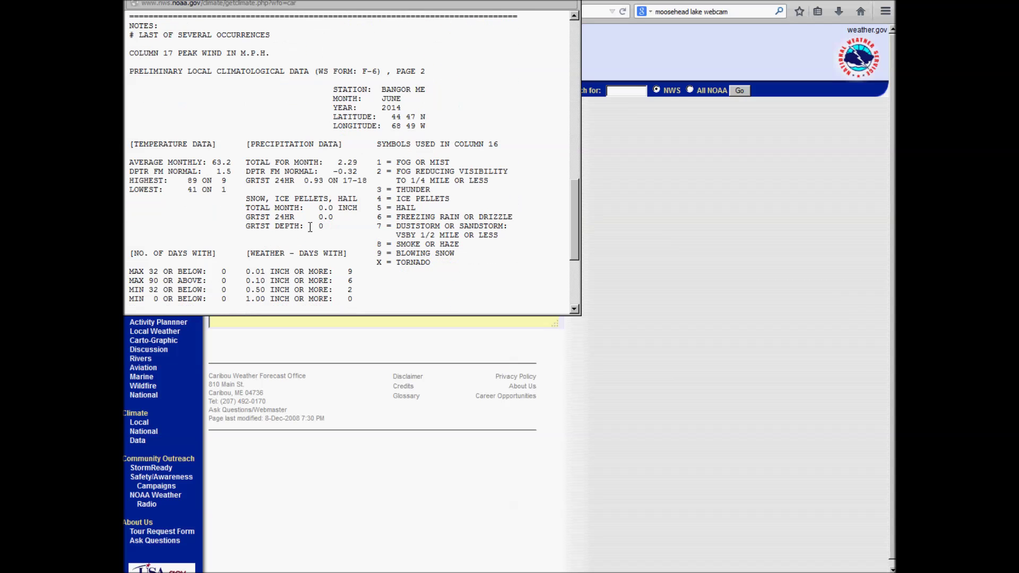
pyautogui.moveTo(215, 168); pyautogui.dragTo(130, 161)
pyautogui.click(301, 173)
pyautogui.moveTo(329, 168); pyautogui.dragTo(365, 171)
pyautogui.moveTo(215, 171); pyautogui.dragTo(232, 171)
pyautogui.moveTo(333, 171); pyautogui.dragTo(360, 168)
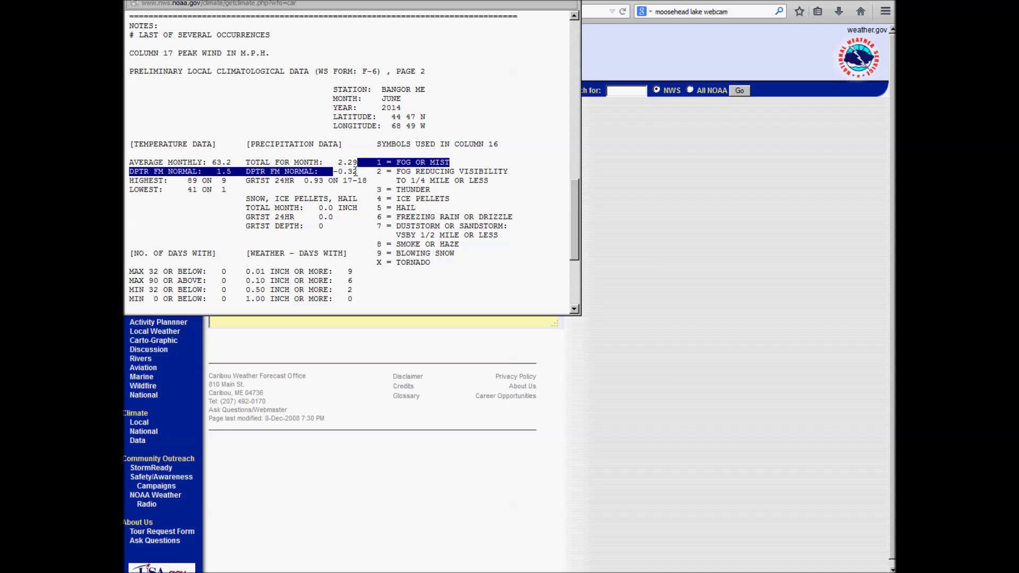
pyautogui.click(356, 172)
pyautogui.hotkey('alt', 'F4')
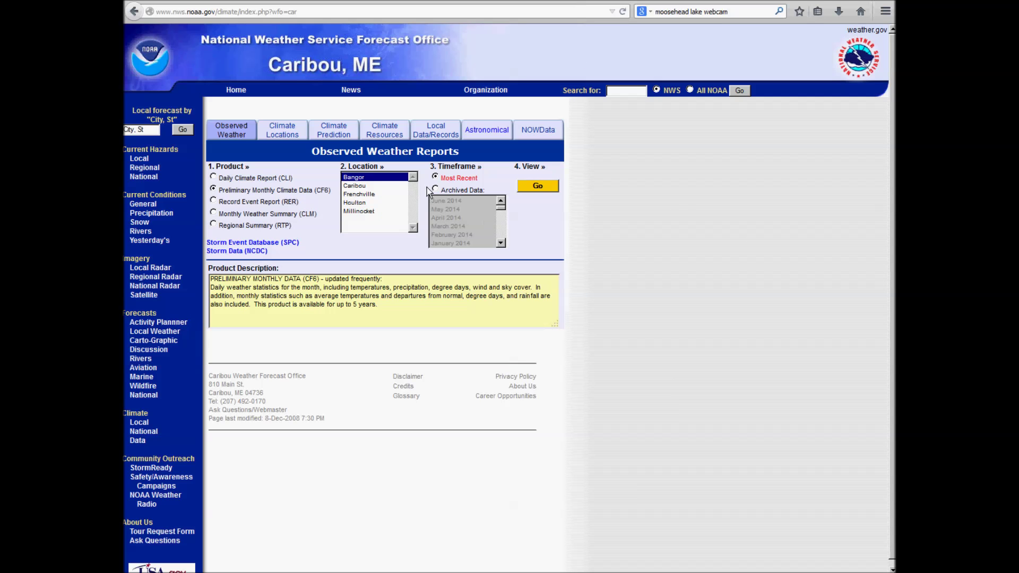
# Request the Monthly Weather Summary (CLM) with the Most Recent timeframe
pyautogui.moveTo(502, 212)
pyautogui.mouseDown()
pyautogui.moveTo(507, 234)
pyautogui.moveTo(508, 203)
pyautogui.mouseUp()
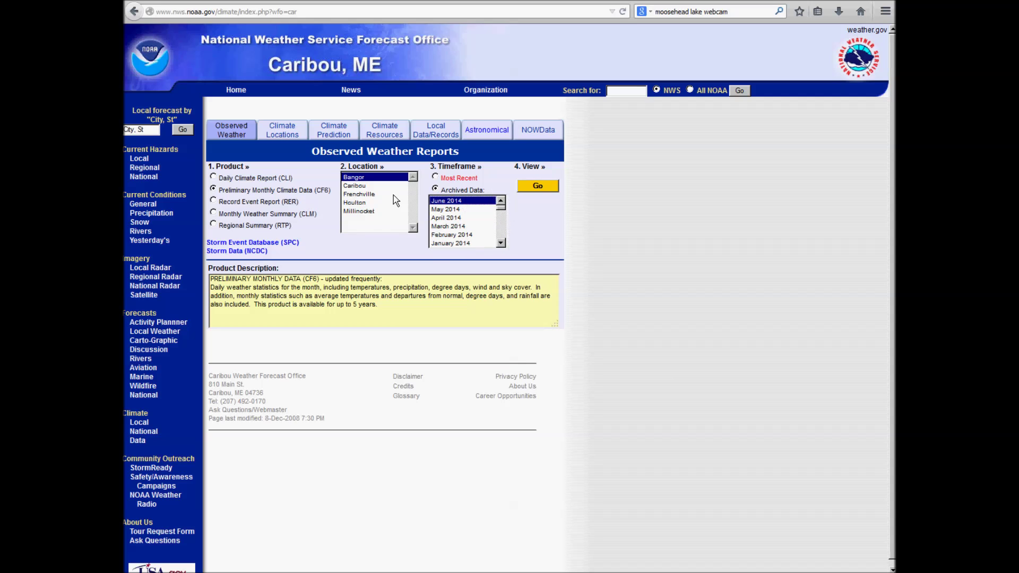
pyautogui.click(213, 201)
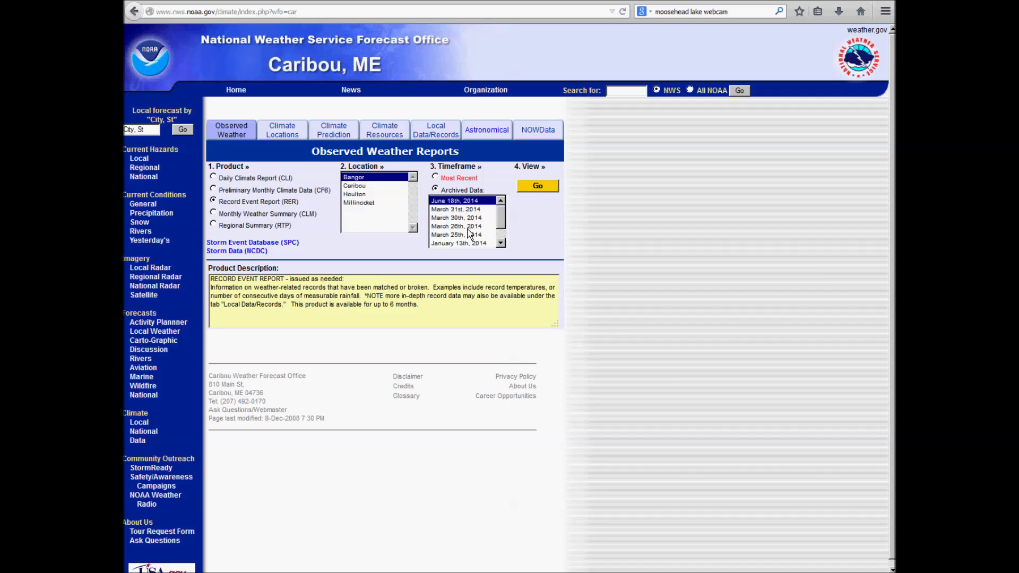
pyautogui.click(213, 213)
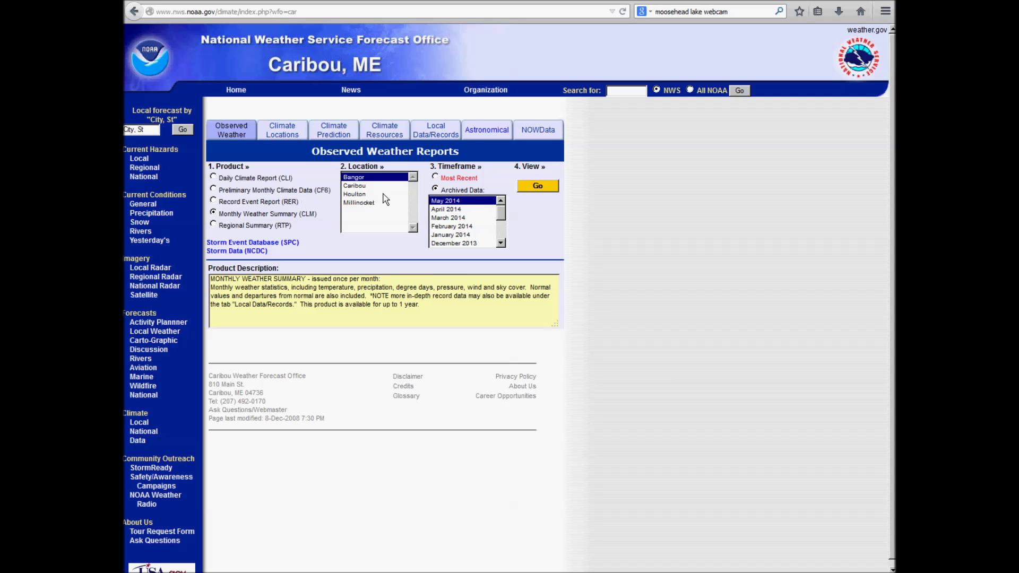
pyautogui.click(436, 176)
pyautogui.click(538, 186)
# Read through the summary down to the spring 2014 narrative
pyautogui.scroll(-20, 451, 187)
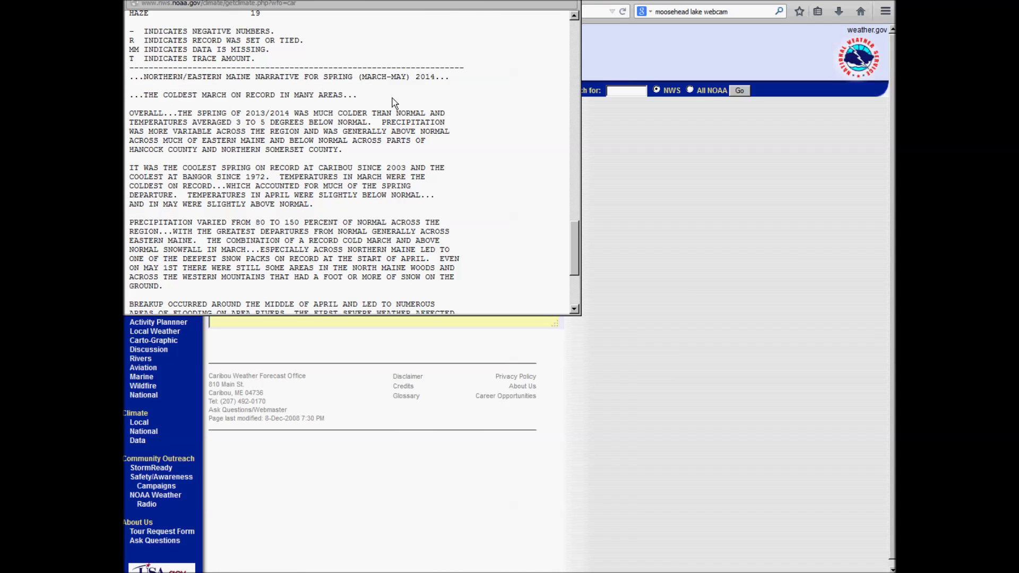
pyautogui.moveTo(339, 81); pyautogui.dragTo(449, 79)
pyautogui.click(449, 79)
pyautogui.scroll(-5, 193, 199)
pyautogui.scroll(2, 192, 188)
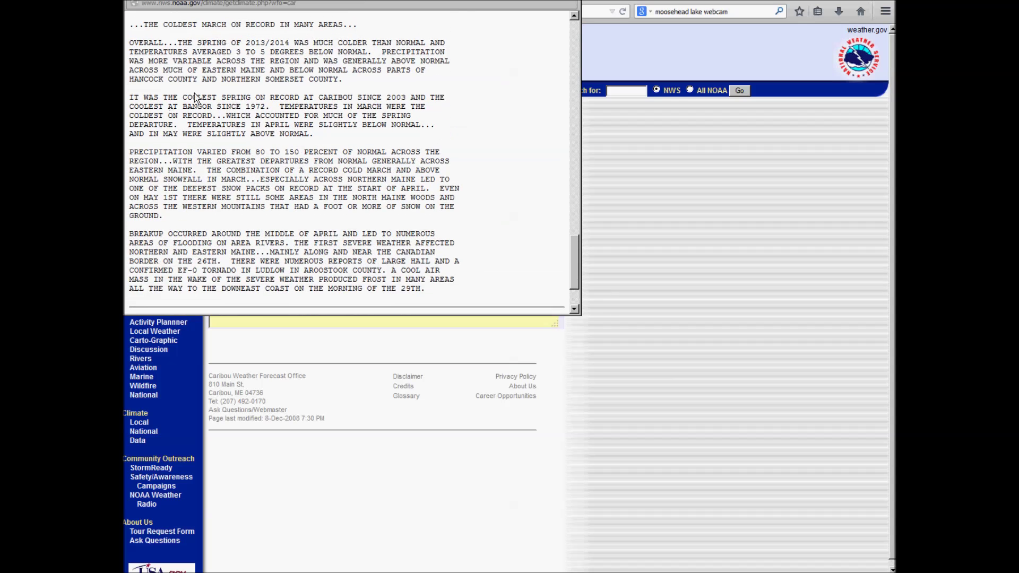
# Close the monthly summary and open the latest Regional Summary (RTP) report
pyautogui.hotkey('ctrl', 'w')
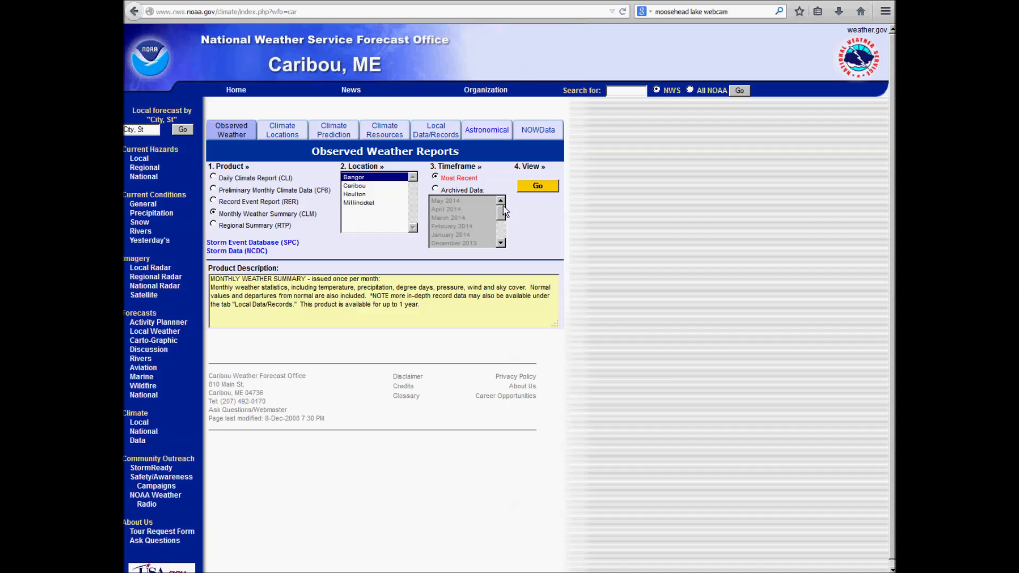
pyautogui.click(214, 225)
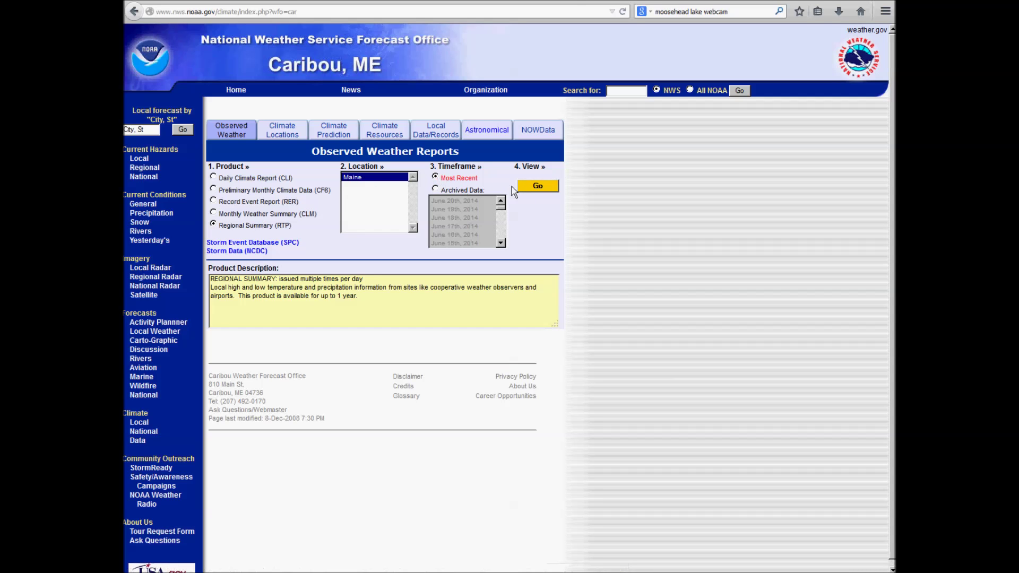
pyautogui.click(535, 188)
# Scroll through the Maine temperature and precipitation tables, then bring the main page back
pyautogui.scroll(-5, 312, 186)
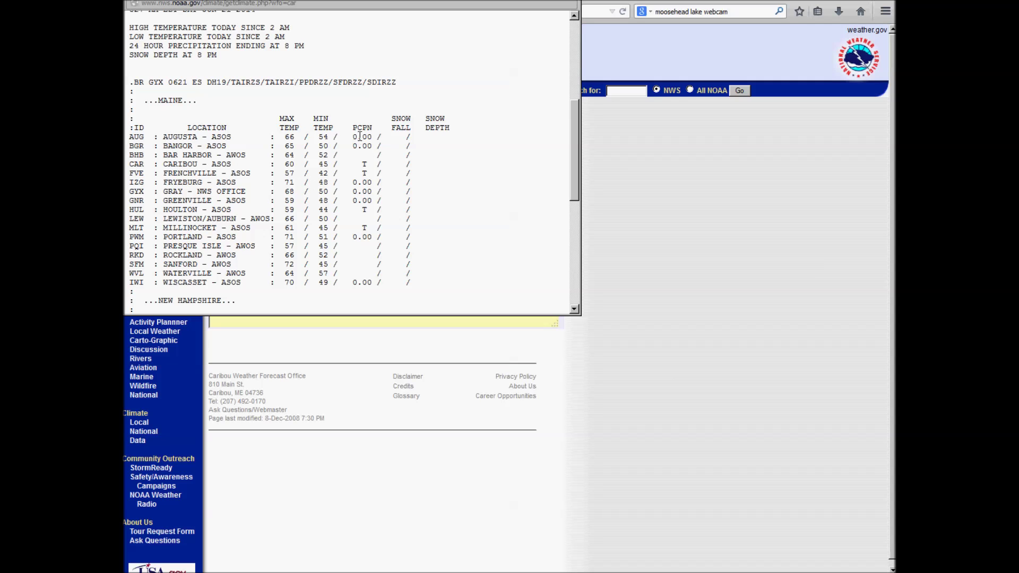
pyautogui.scroll(-3, 359, 133)
pyautogui.scroll(3, 359, 134)
pyautogui.moveTo(178, 127); pyautogui.dragTo(395, 284)
pyautogui.click(395, 284)
pyautogui.scroll(-8, 341, 225)
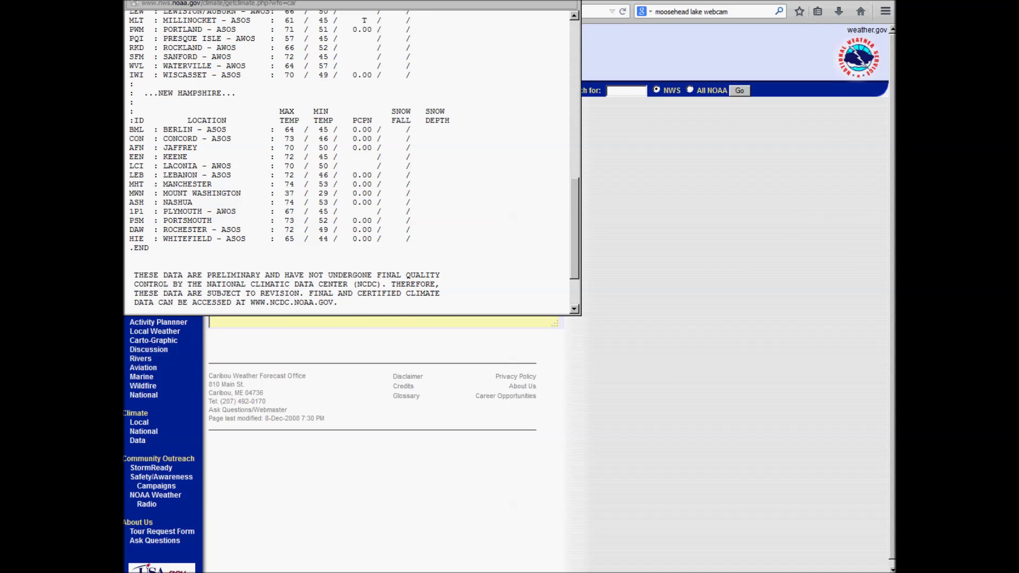
pyautogui.click(610, 72)
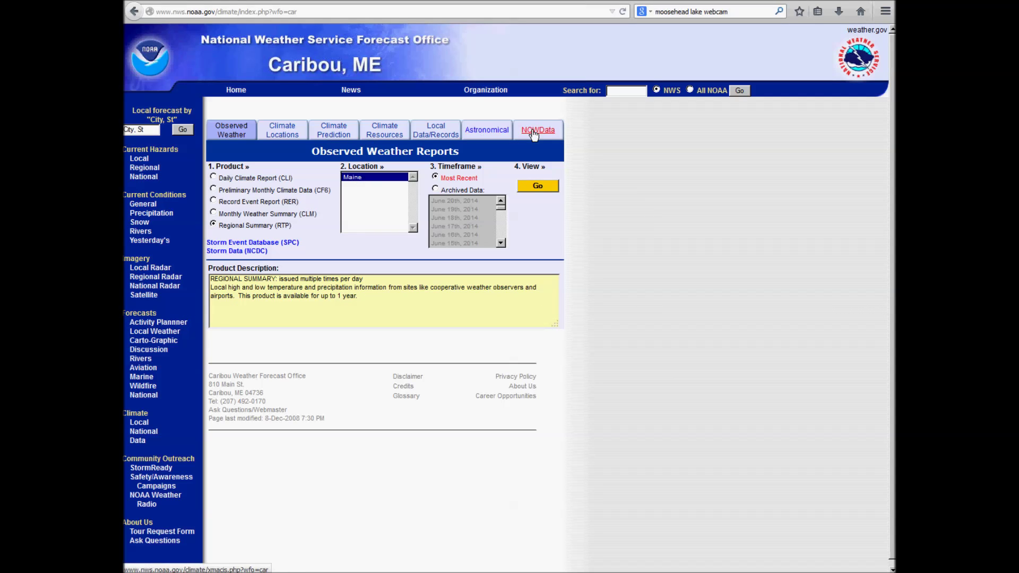
# Open NOWData and select Caribou Area as the location
pyautogui.click(533, 131)
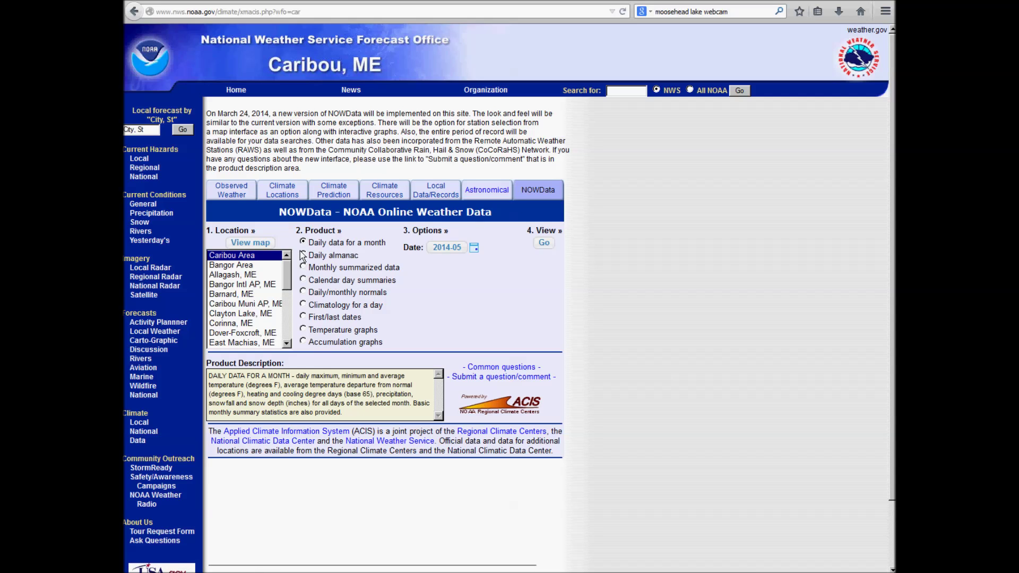
pyautogui.click(285, 270)
pyautogui.moveTo(285, 279); pyautogui.dragTo(287, 304)
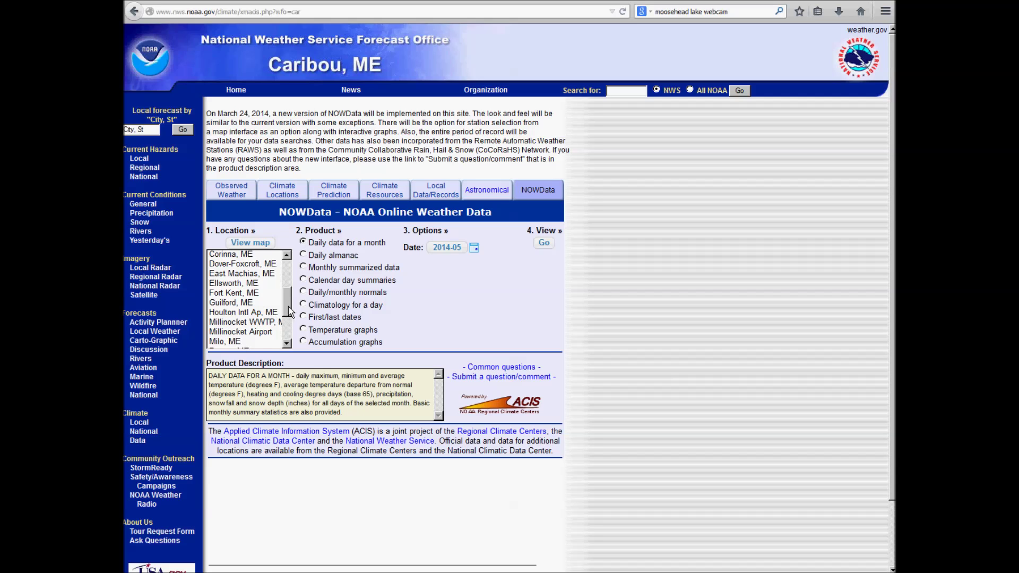
pyautogui.moveTo(289, 311); pyautogui.dragTo(289, 318)
pyautogui.scroll(10, 244, 297)
pyautogui.click(232, 256)
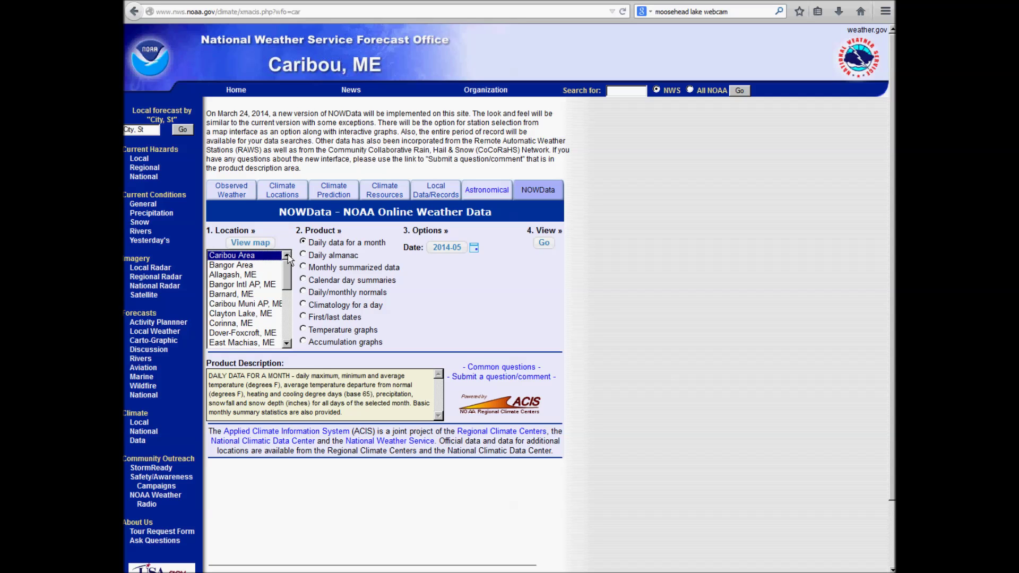
# Show daily data for May 1997, scroll the table, and close it
pyautogui.click(474, 248)
pyautogui.click(531, 268)
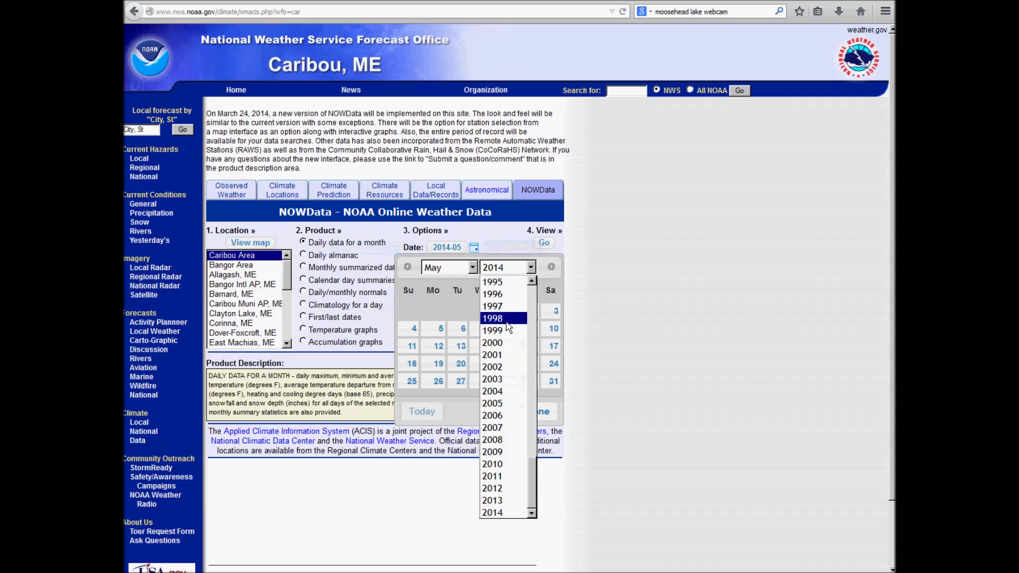
pyautogui.click(496, 306)
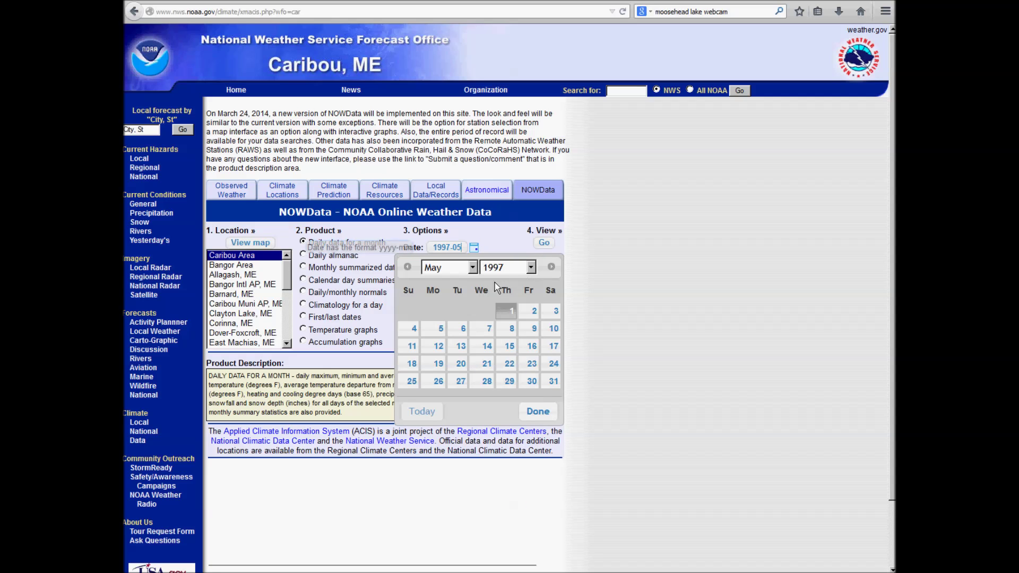
pyautogui.click(537, 412)
pyautogui.click(544, 243)
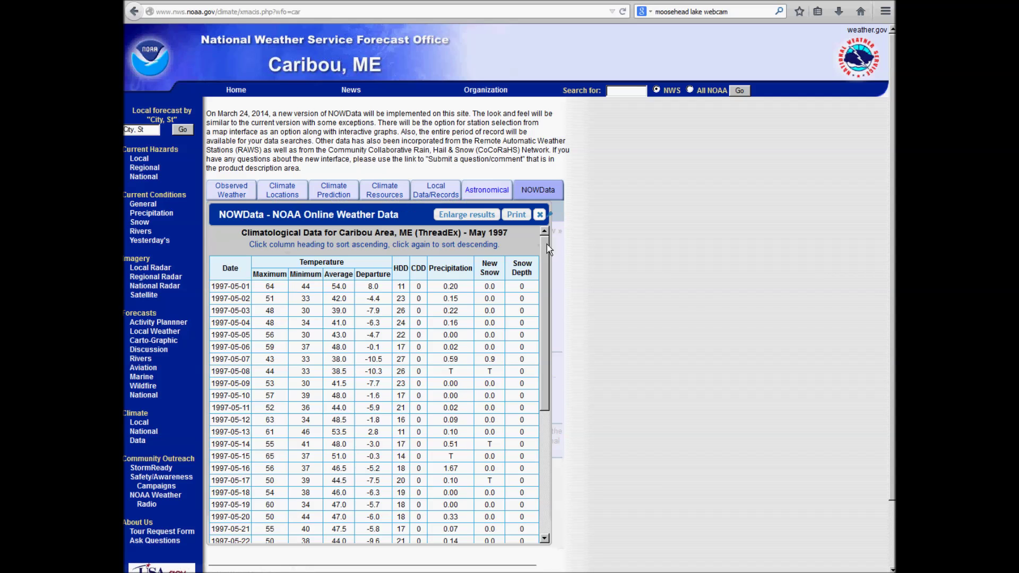
pyautogui.scroll(-5, 281, 296)
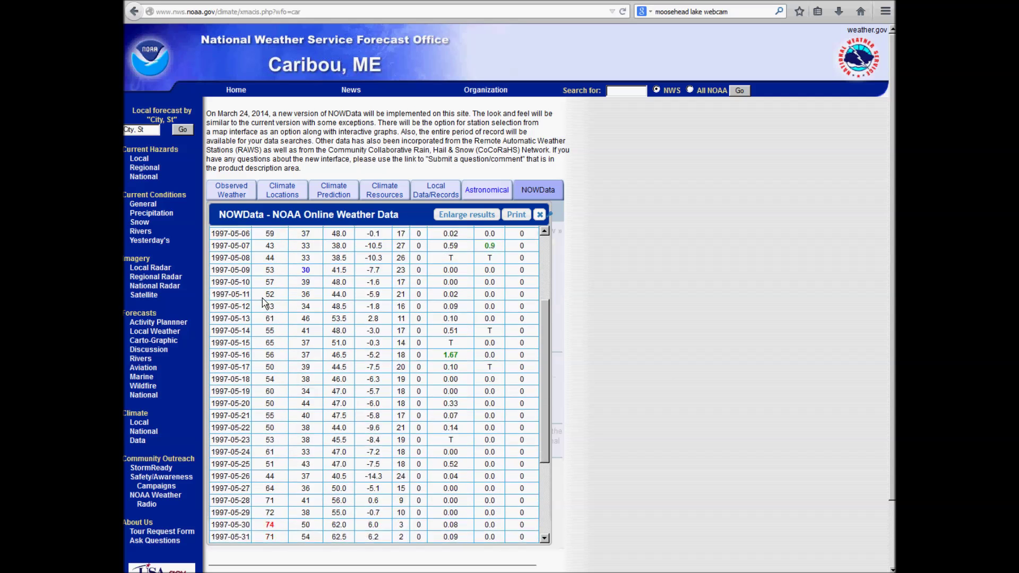
pyautogui.scroll(3, 290, 393)
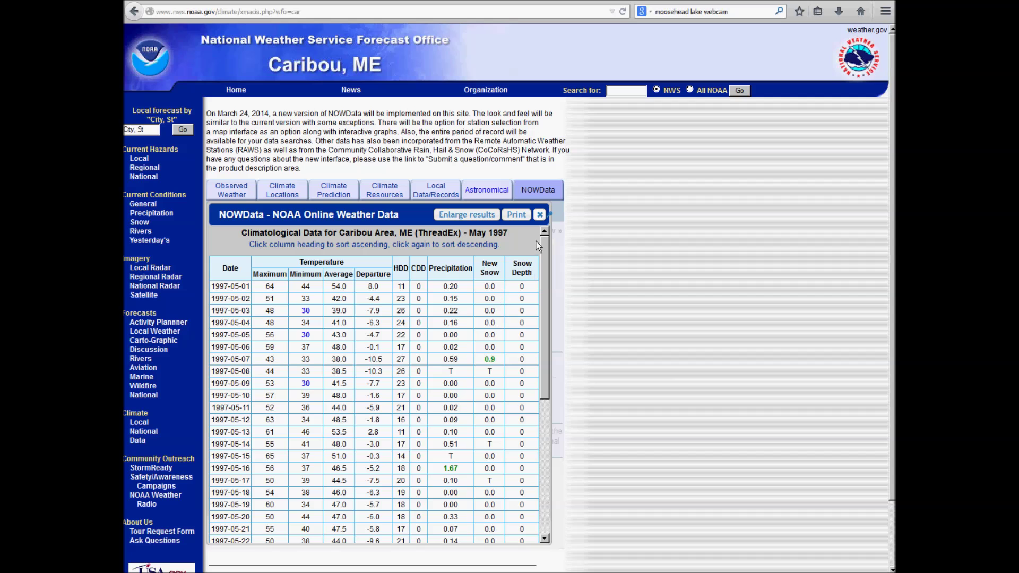
pyautogui.click(540, 214)
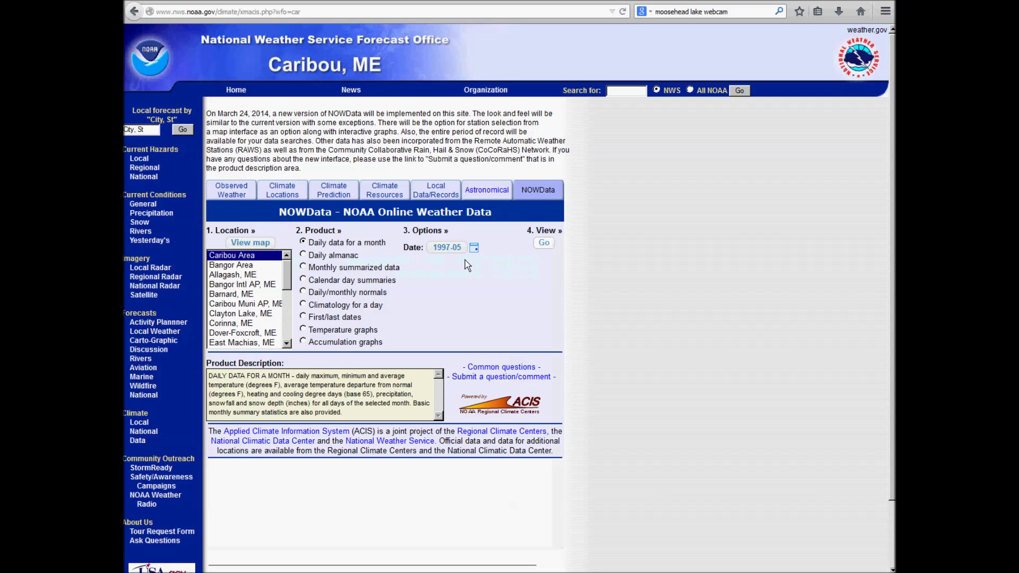
# Switch to Daily almanac for 2014-06-21, scroll the results, and close them
pyautogui.click(303, 255)
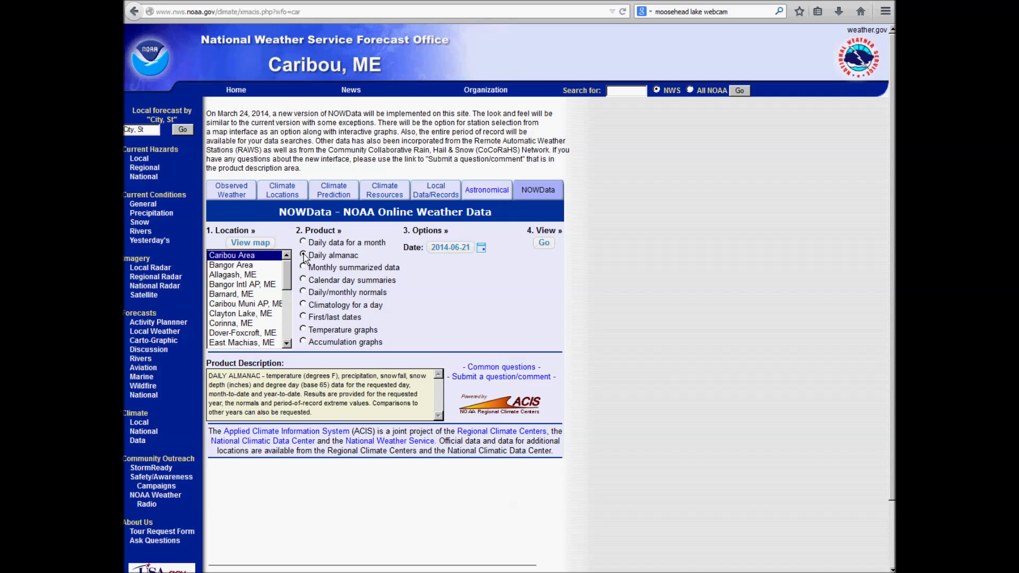
pyautogui.click(541, 246)
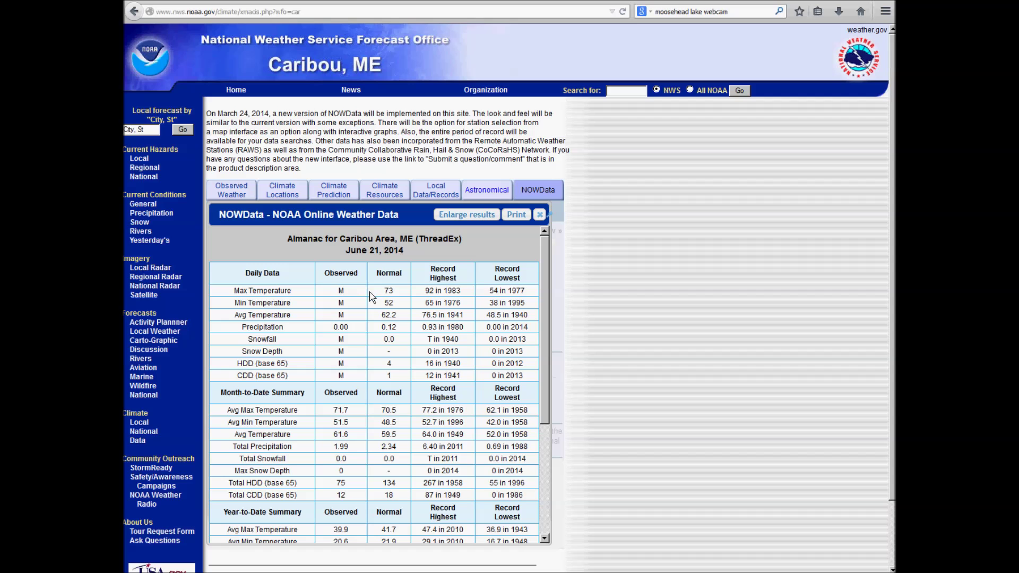
pyautogui.scroll(-5, 371, 297)
pyautogui.scroll(4, 435, 369)
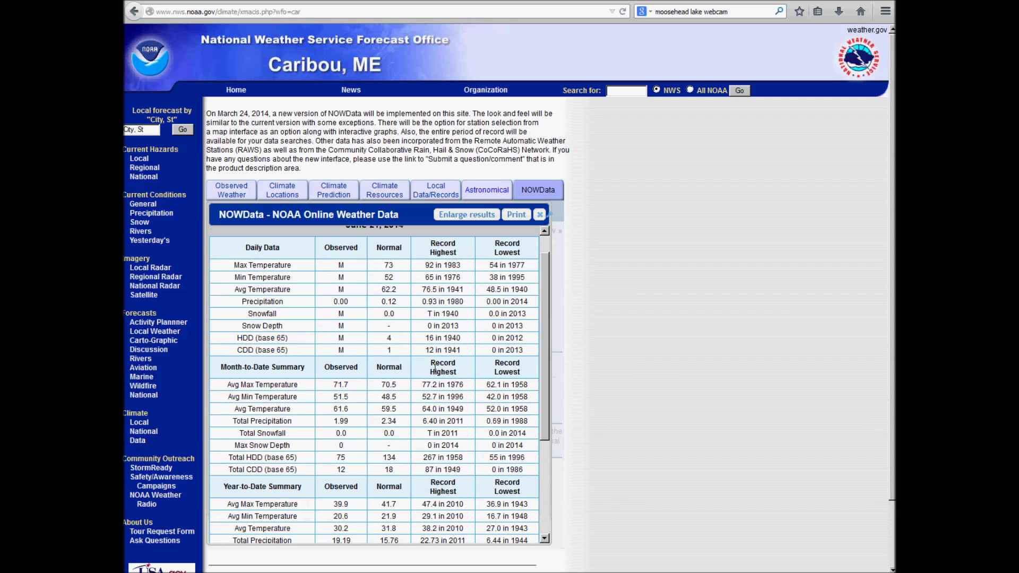
pyautogui.click(540, 215)
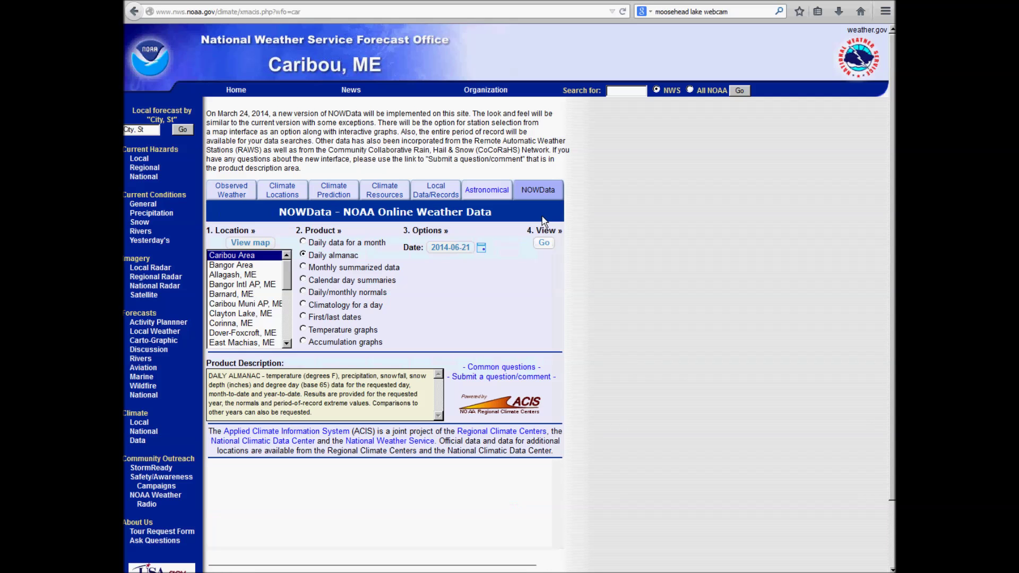
# Request Monthly summarized precipitation totals for 1940 through 2014
pyautogui.click(302, 267)
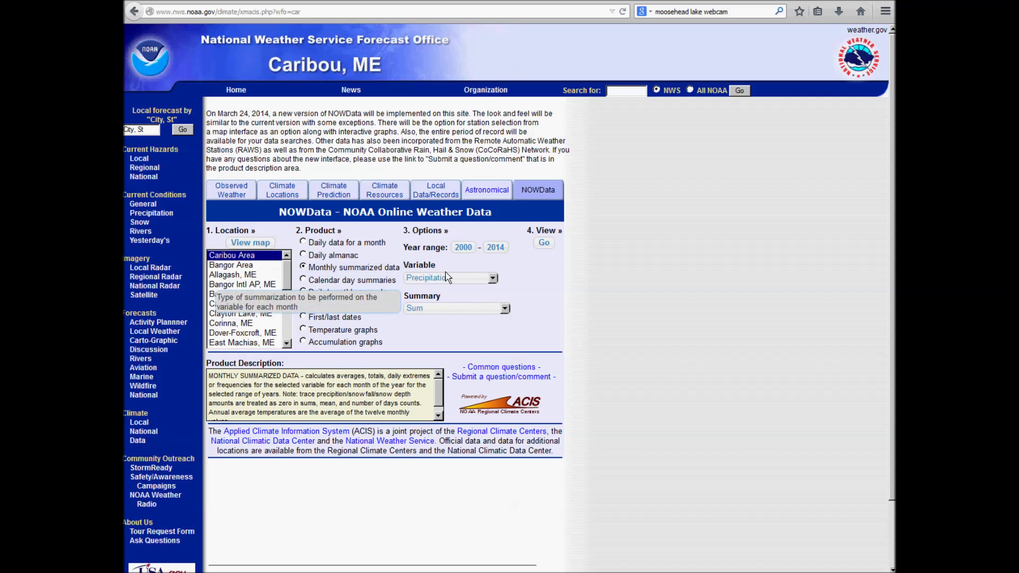
pyautogui.doubleClick(464, 247)
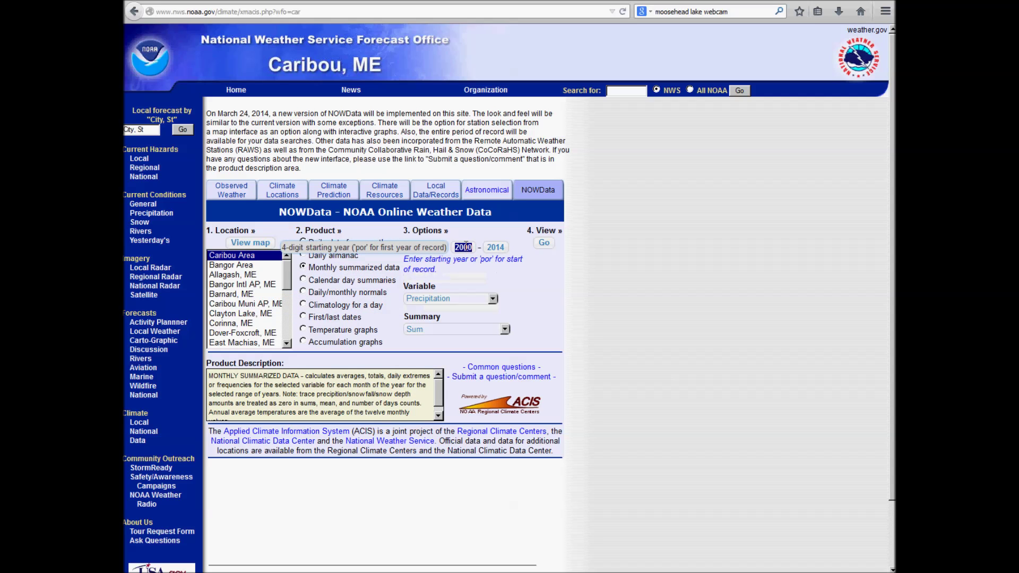
pyautogui.write('1940')
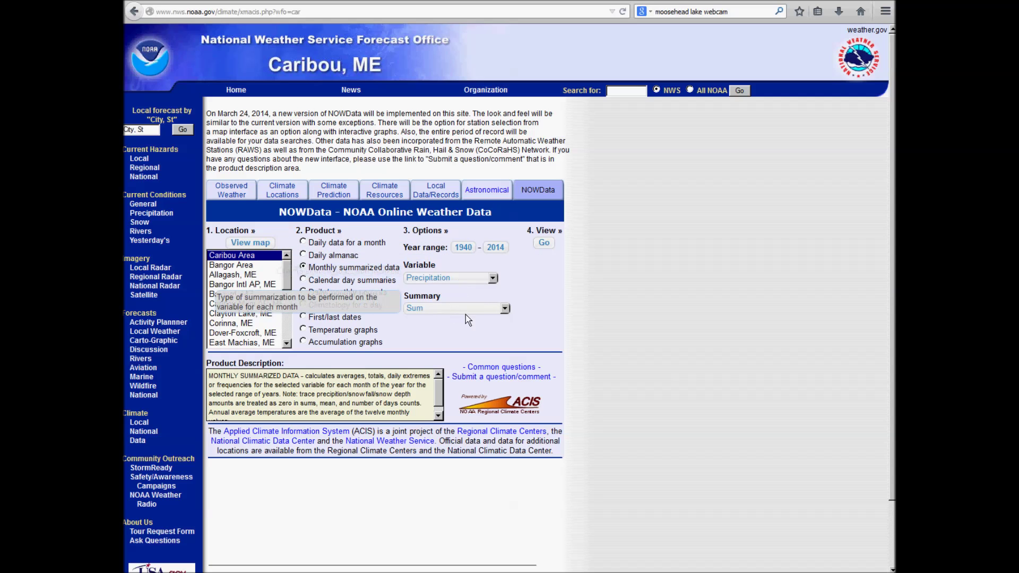
pyautogui.click(546, 243)
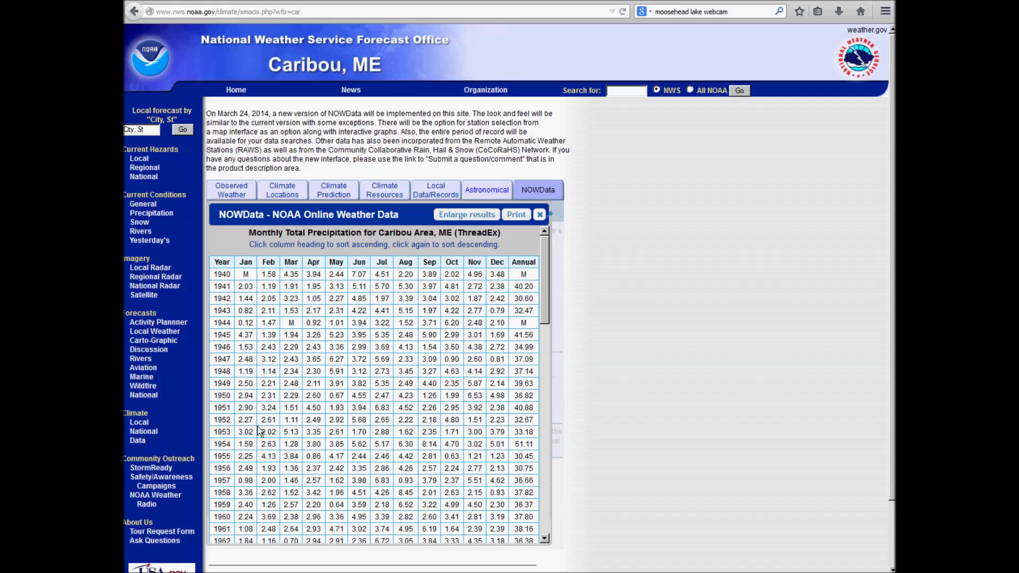
# Scroll through the Caribou Area monthly precipitation table, then close it
pyautogui.scroll(-5, 268, 491)
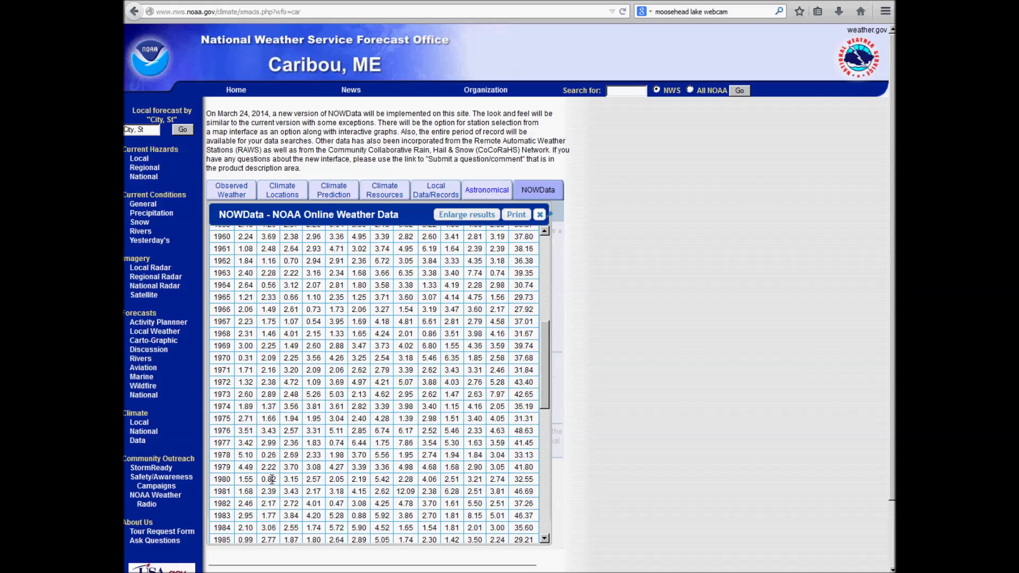
pyautogui.scroll(-15, 271, 479)
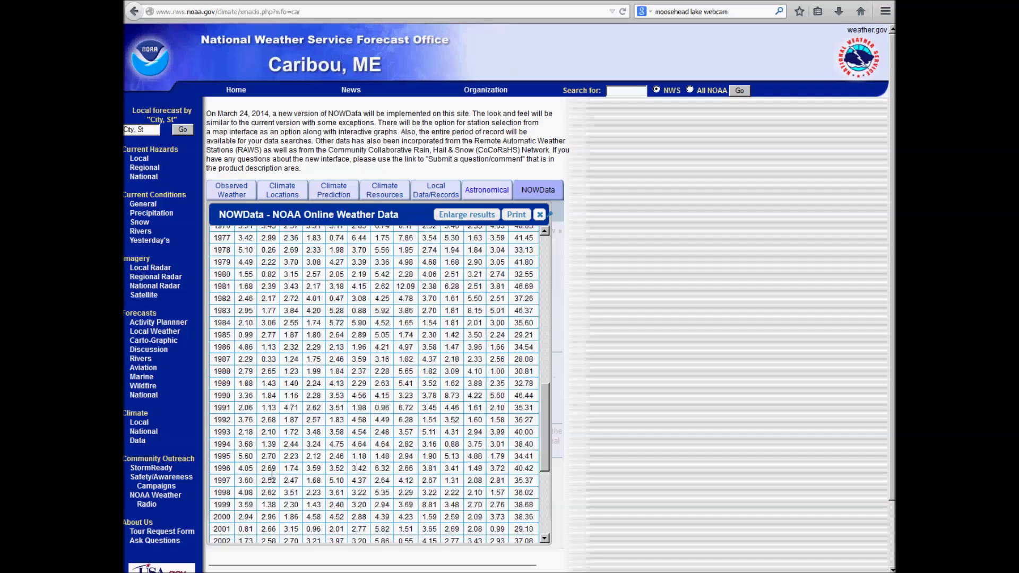
pyautogui.scroll(18, 271, 484)
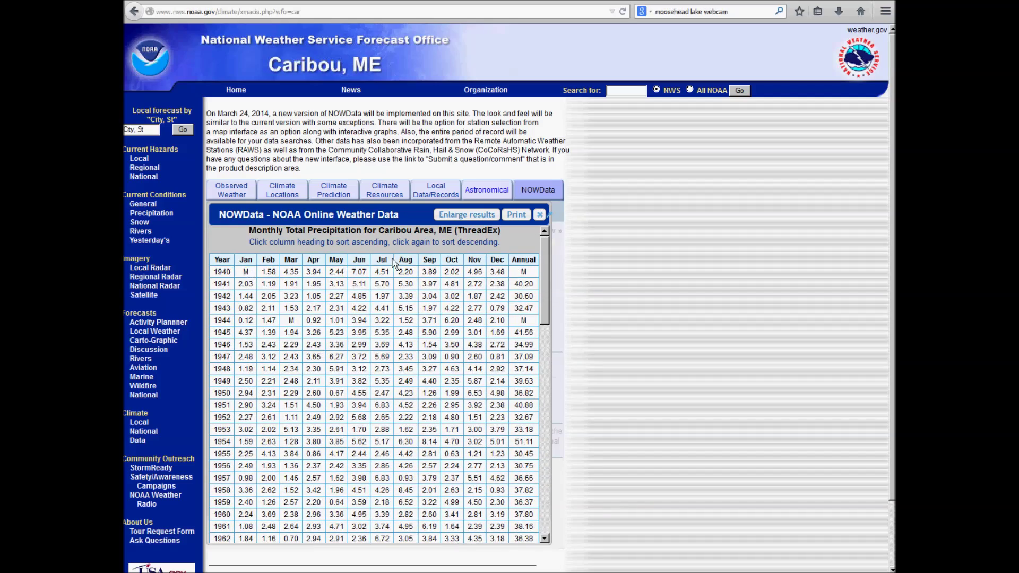
pyautogui.click(540, 214)
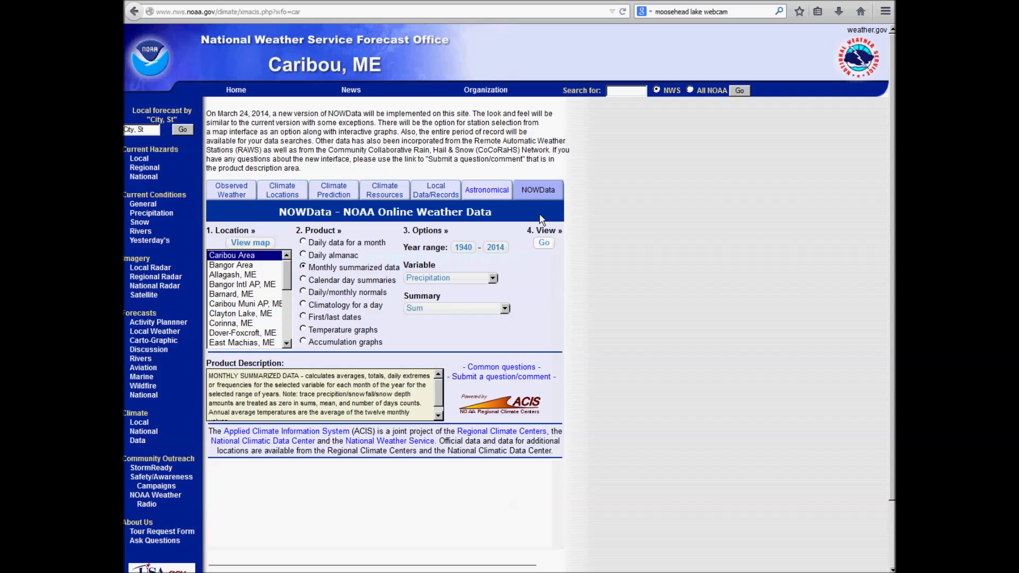
# Select Daily/monthly normals, view the 1981–2010 Caribou Area chart, and close it
pyautogui.click(304, 281)
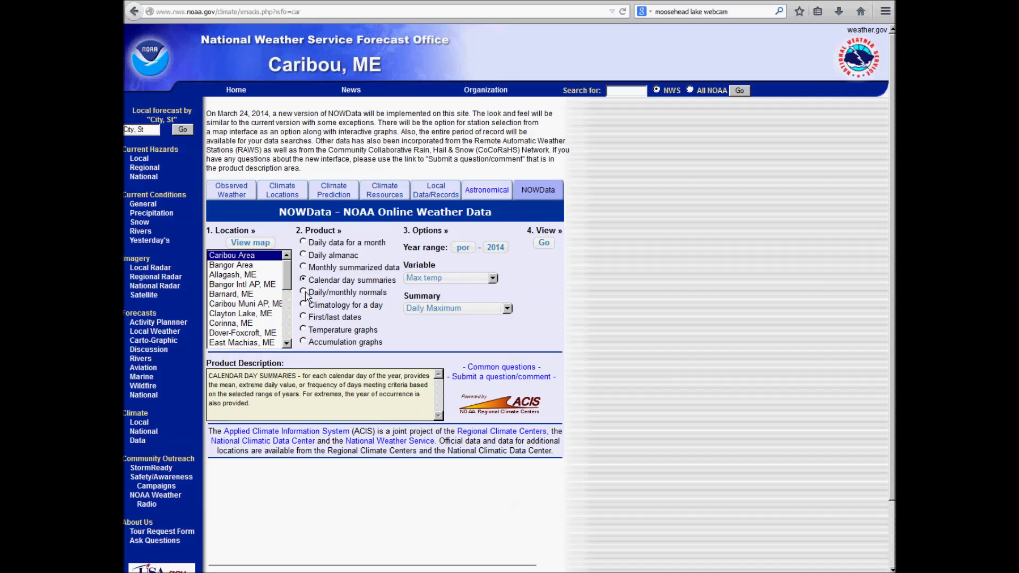
pyautogui.click(304, 292)
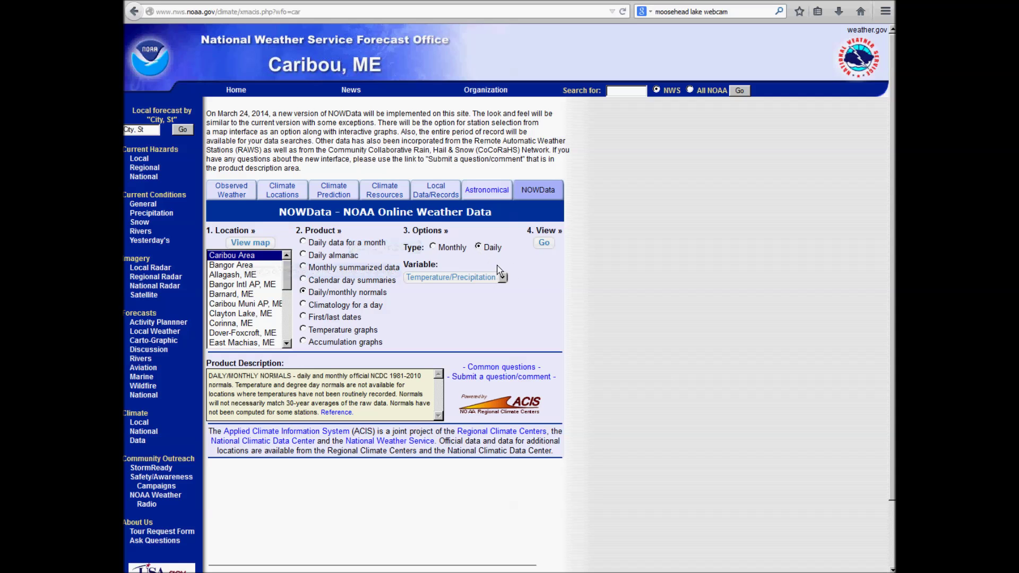
pyautogui.click(545, 244)
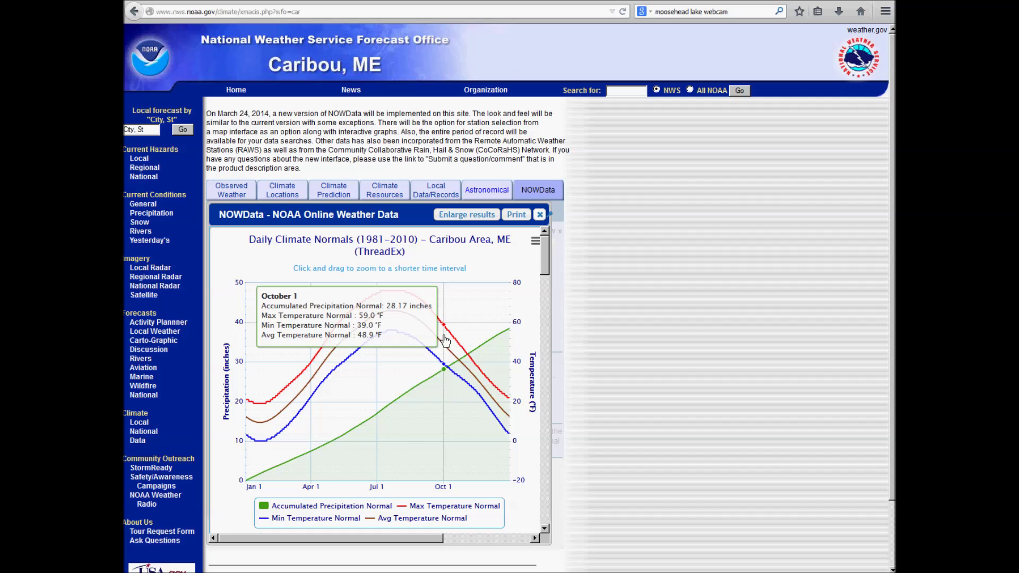
pyautogui.click(540, 215)
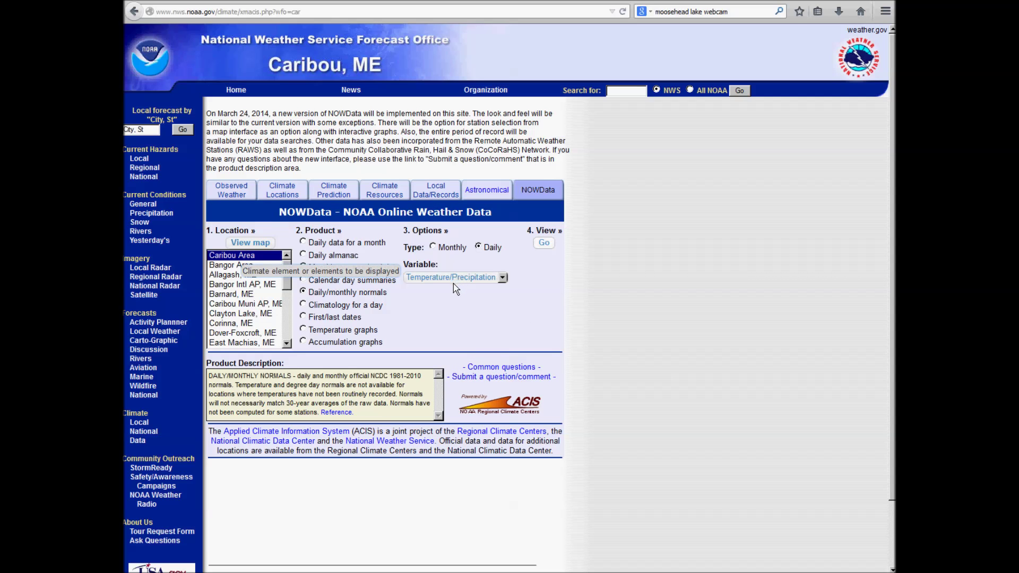
# Choose First/last dates, show Advanced options, and keep Min temp ≤ 32 as the criterion
pyautogui.click(303, 305)
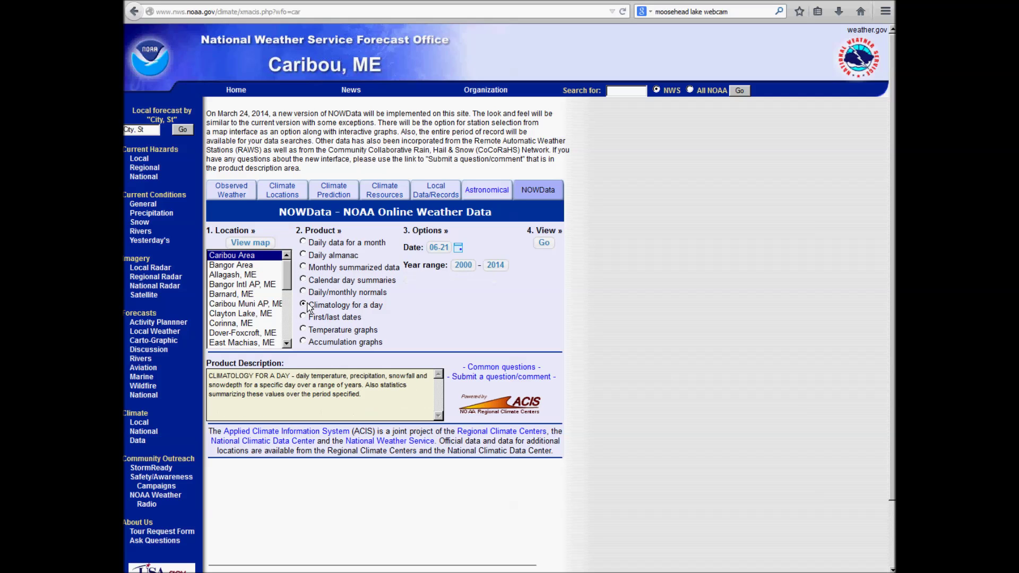
pyautogui.click(304, 317)
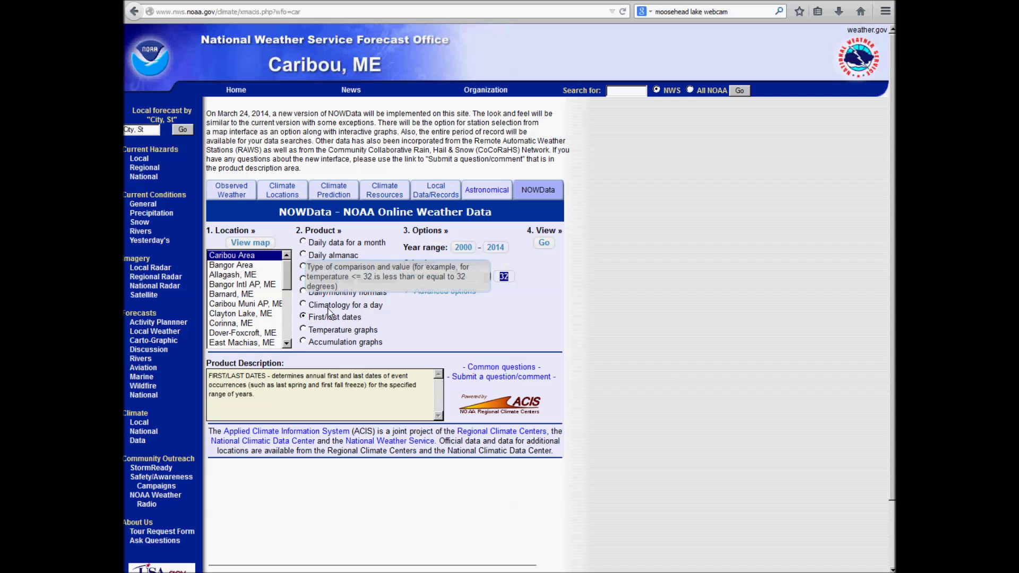
pyautogui.click(455, 292)
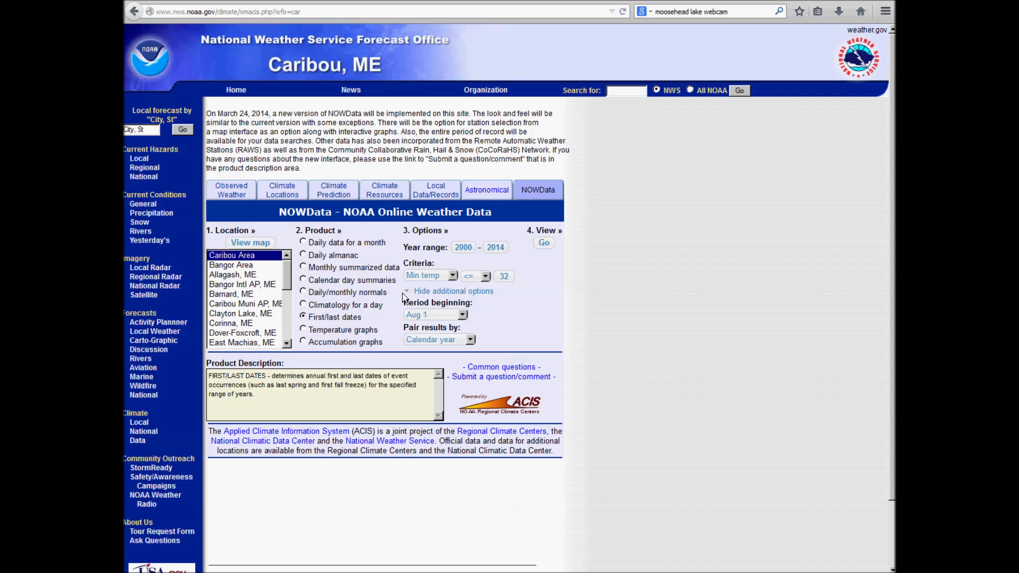
pyautogui.click(432, 276)
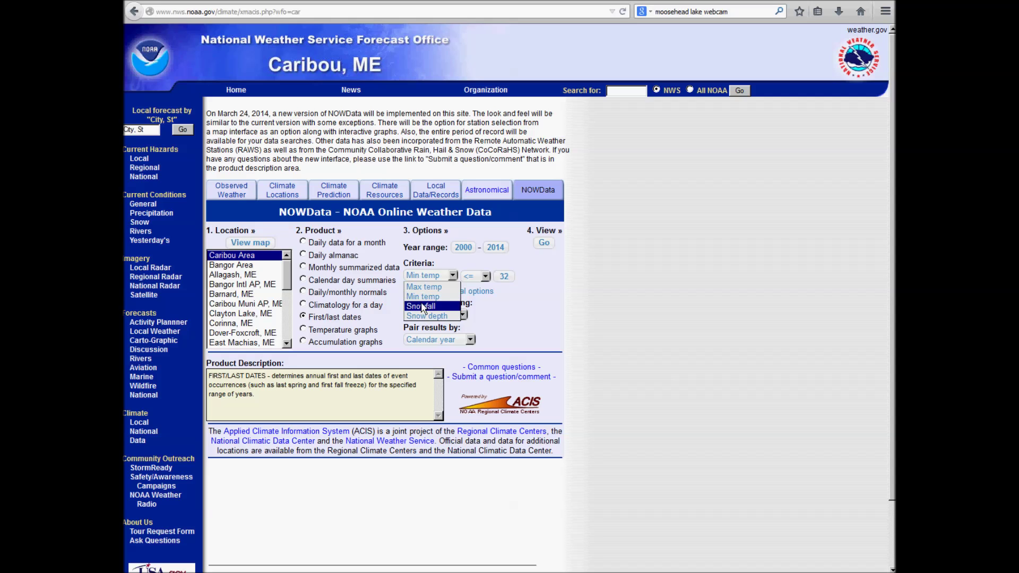
pyautogui.click(423, 262)
# Generate and inspect Caribou Area's 2014 daily temperature graph, then close it
pyautogui.click(304, 330)
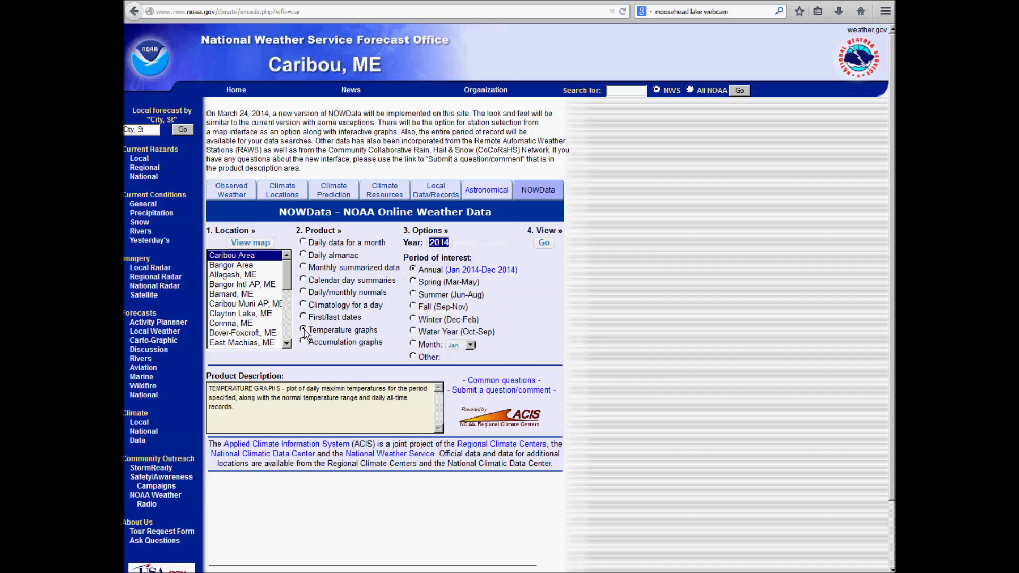
pyautogui.click(544, 243)
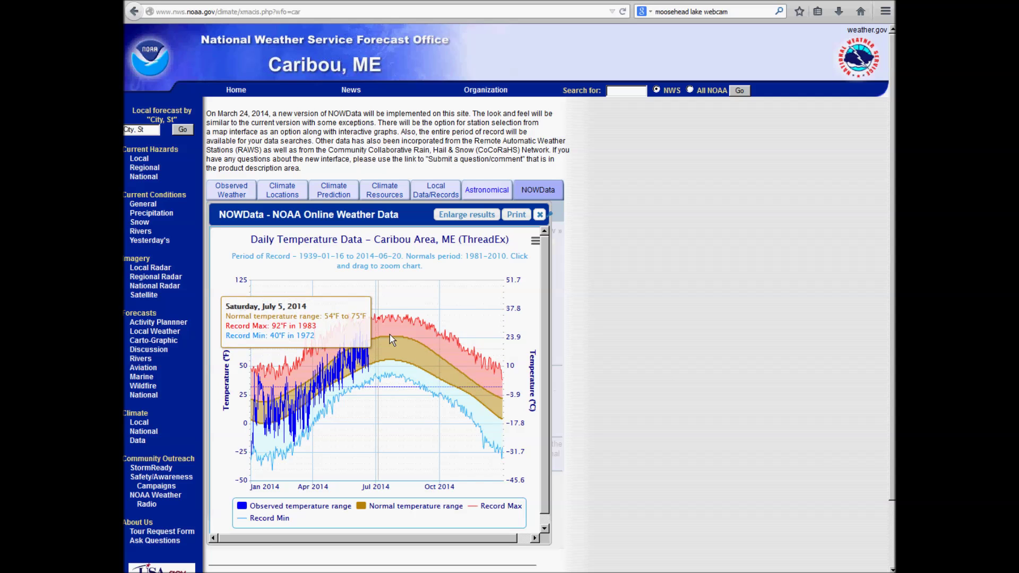
pyautogui.click(538, 216)
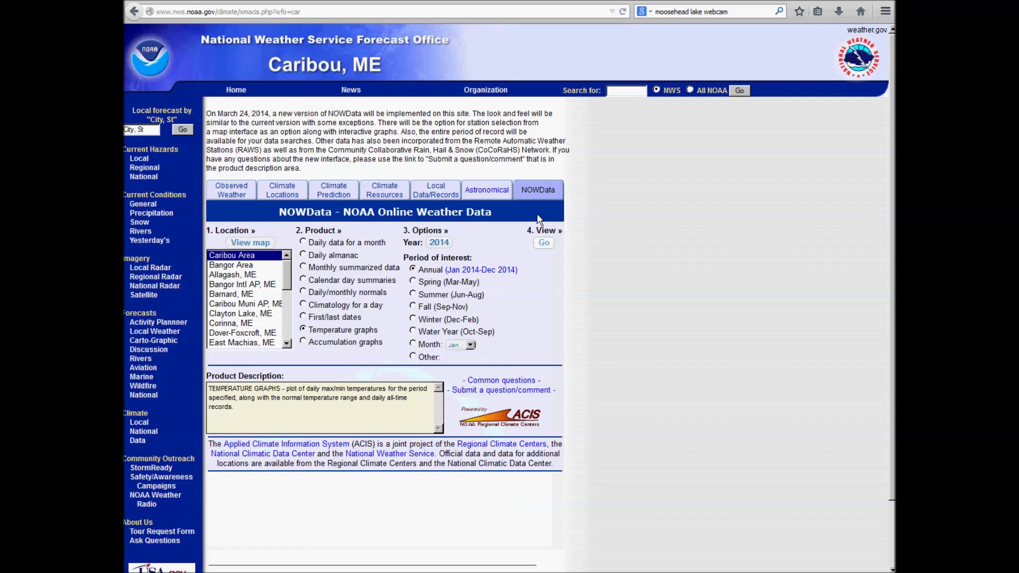
# View the 2014 accumulated precipitation graph (Jan 1 to Jun 21) against normal, highest and lowest years, then close it
pyautogui.click(303, 342)
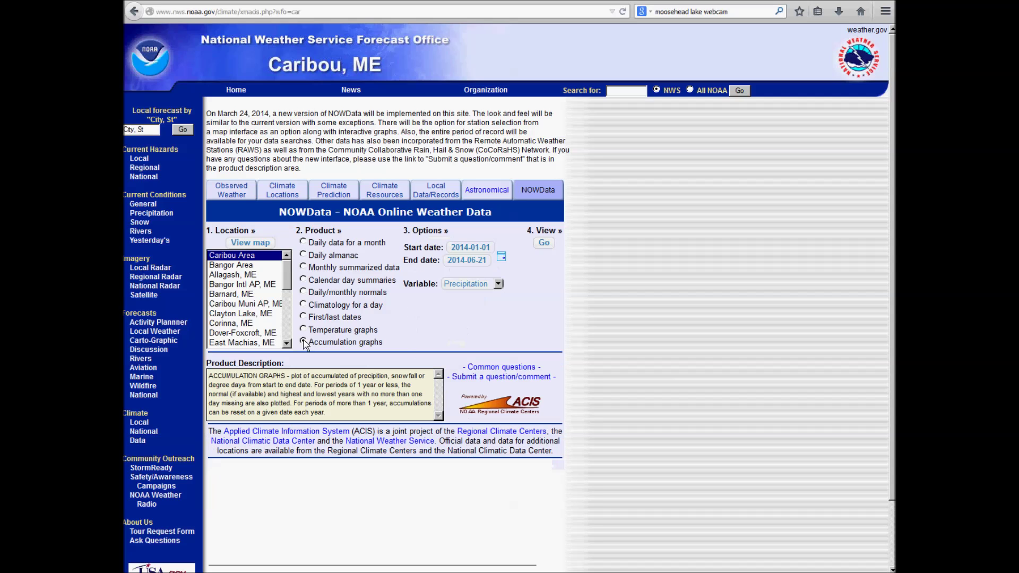
pyautogui.click(548, 245)
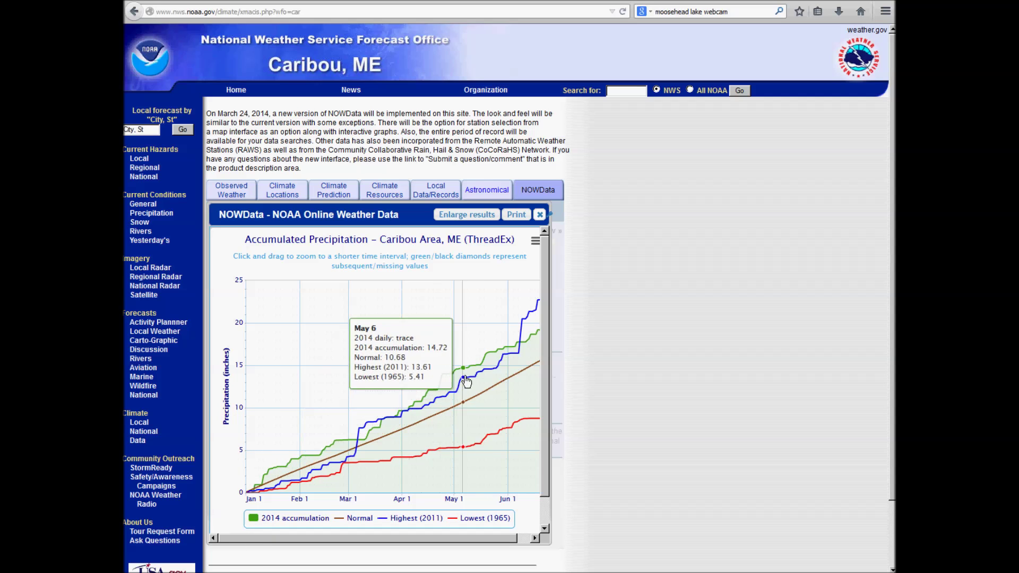
pyautogui.moveTo(477, 539); pyautogui.dragTo(491, 539)
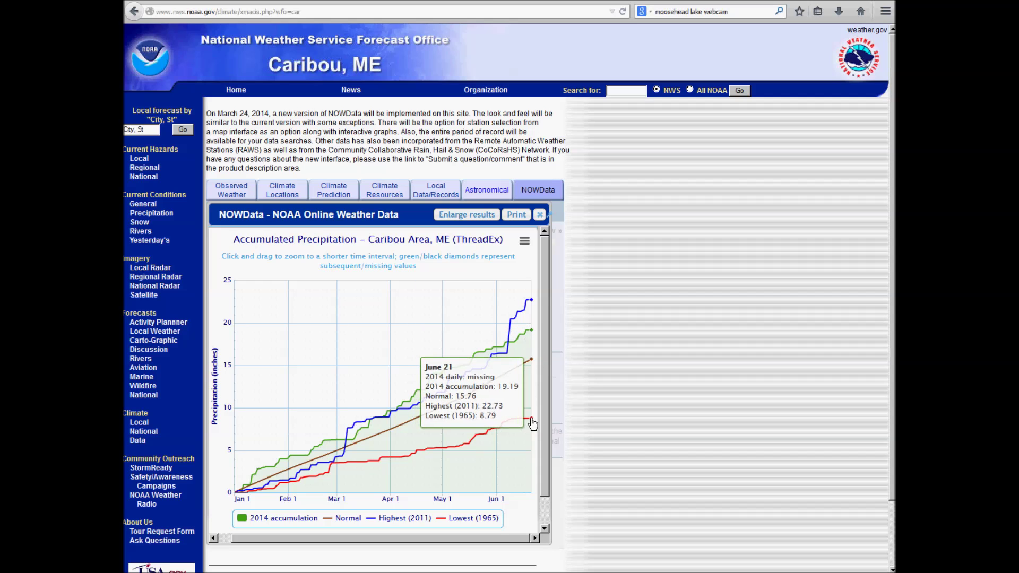
pyautogui.click(540, 215)
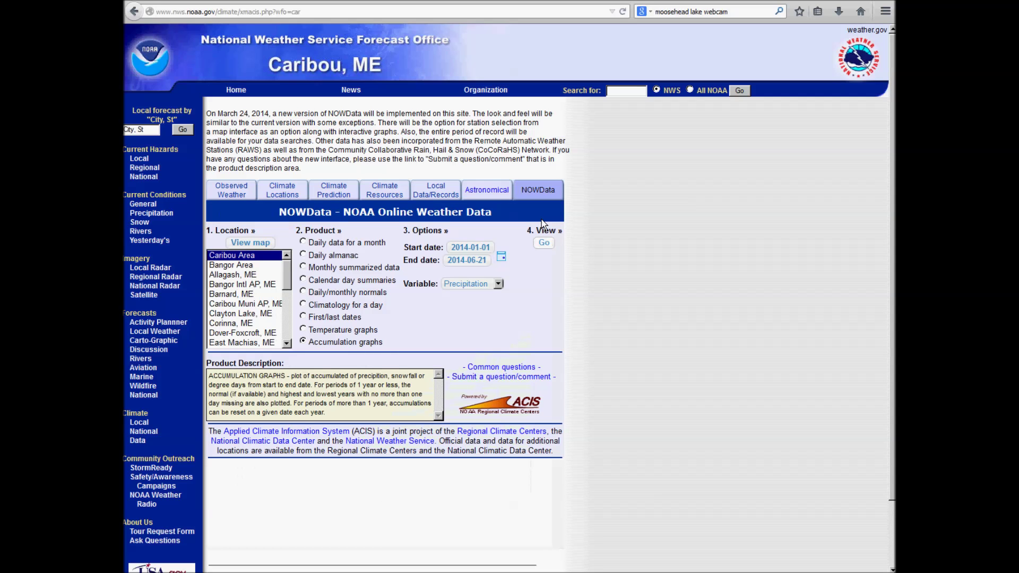
pyautogui.scroll(-4, 286, 286)
pyautogui.scroll(4, 289, 278)
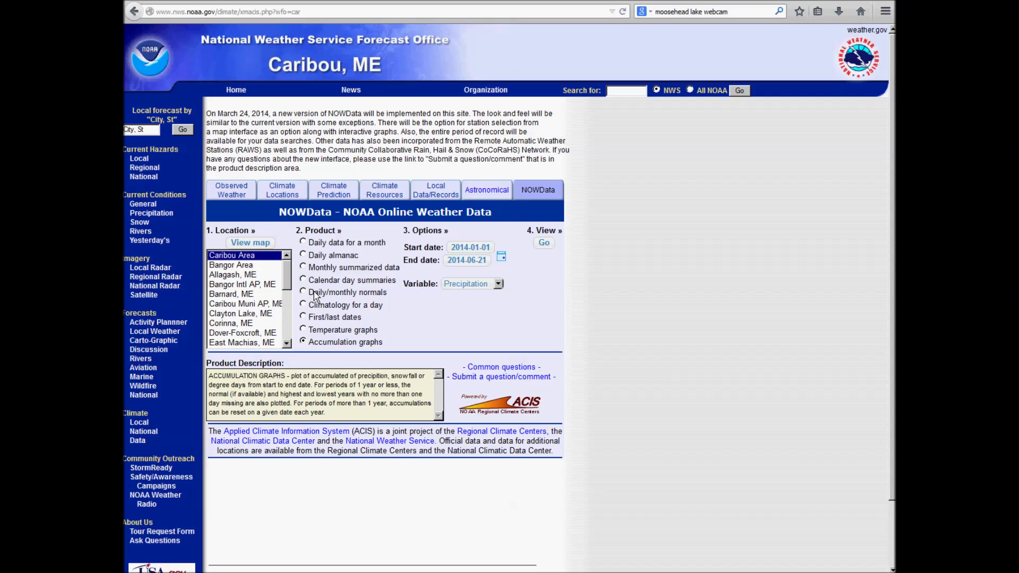
# Open Bangor's daily climate CSV from December 1925, select its header and a data row, then go back
pyautogui.click(446, 198)
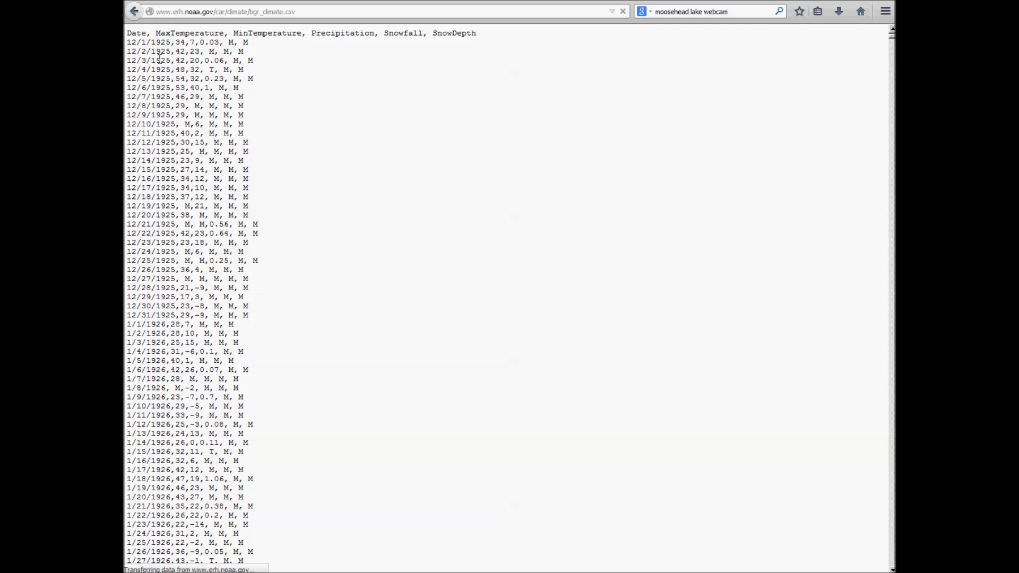
pyautogui.moveTo(164, 36); pyautogui.dragTo(477, 36)
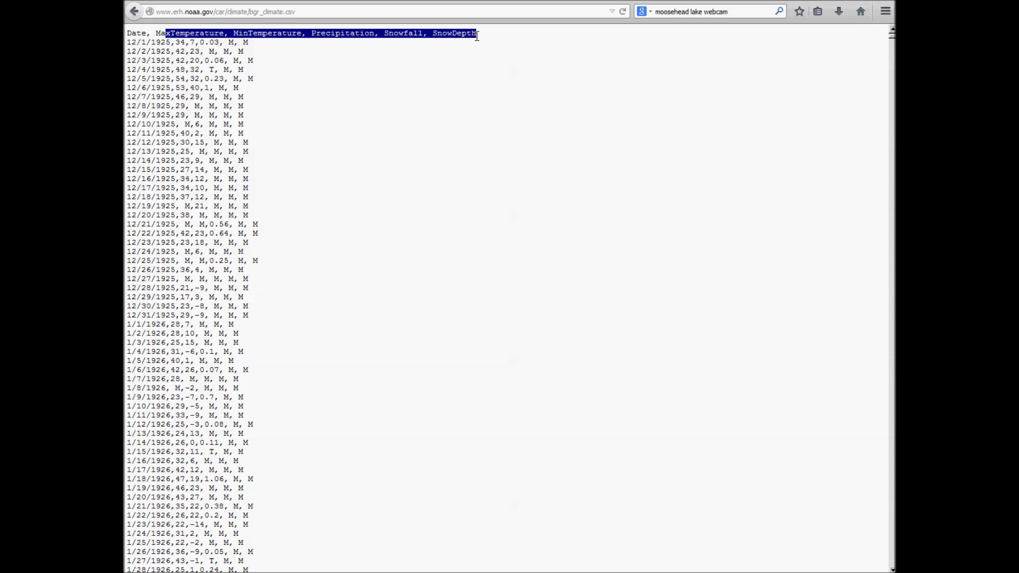
pyautogui.tripleClick(238, 87)
pyautogui.click(135, 12)
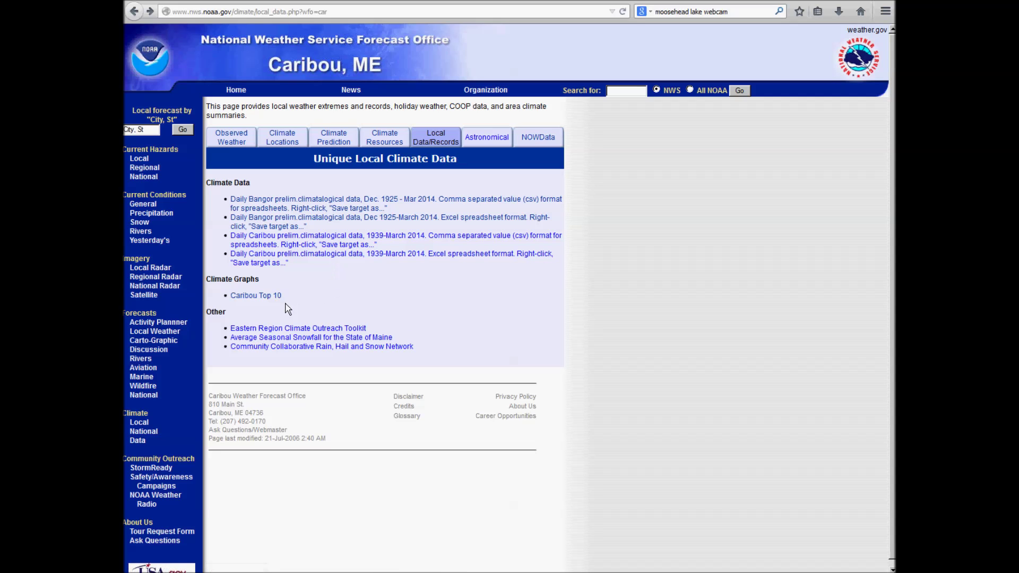
# Open the Caribou Top 10 page and view the Top 10 Annual Snowfall chart before returning
pyautogui.click(263, 300)
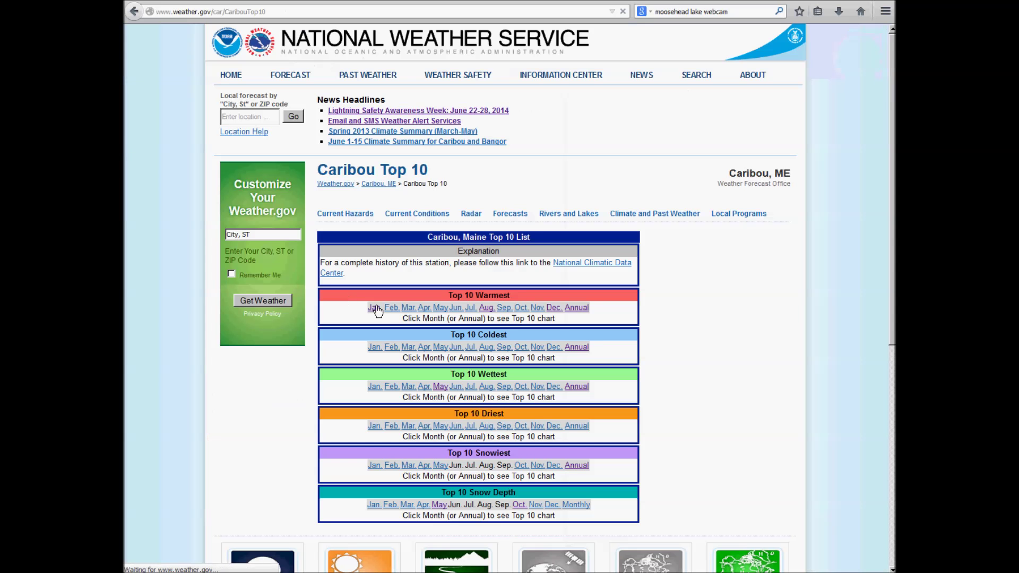
pyautogui.click(577, 467)
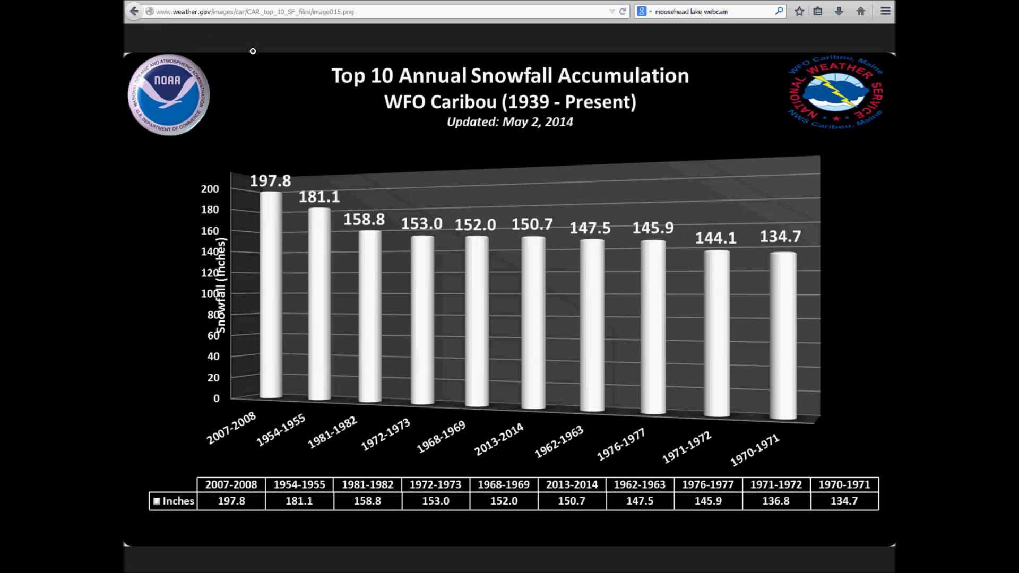
pyautogui.click(133, 12)
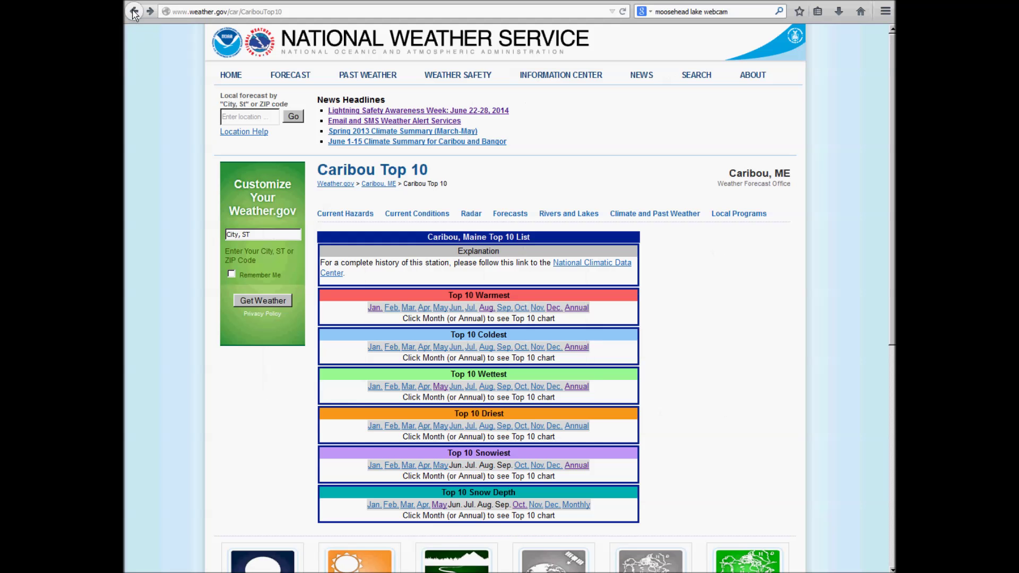